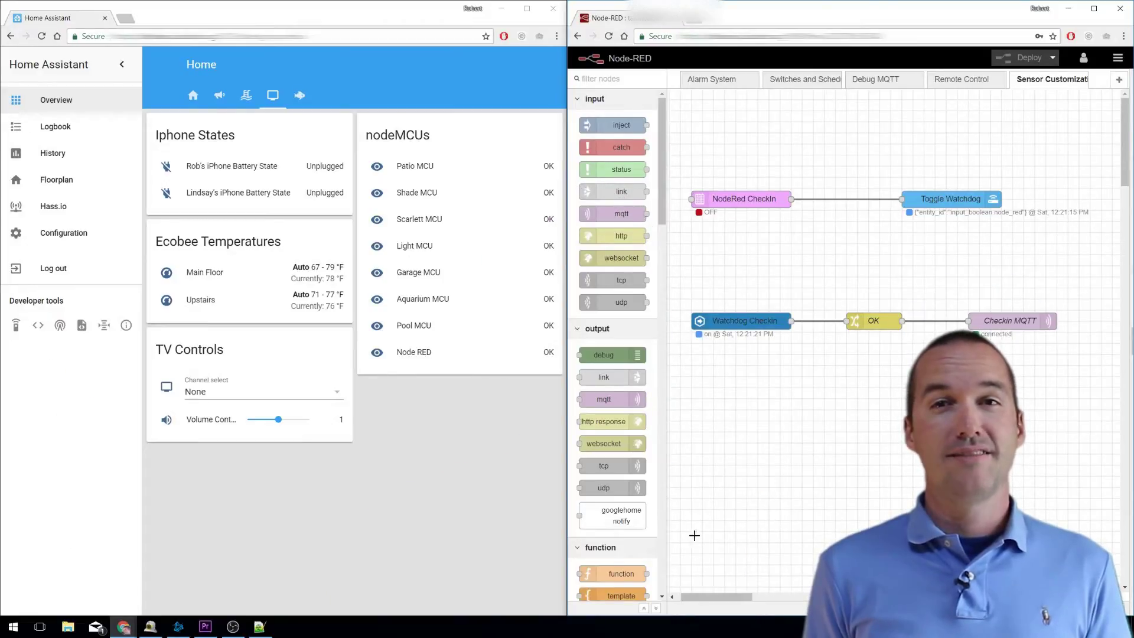
- Switch to configuration.yaml showing the node_red 'Node Red Watchdog' input_boolean, initially on
{"action": "left_click", "coordinate": [258, 627]}
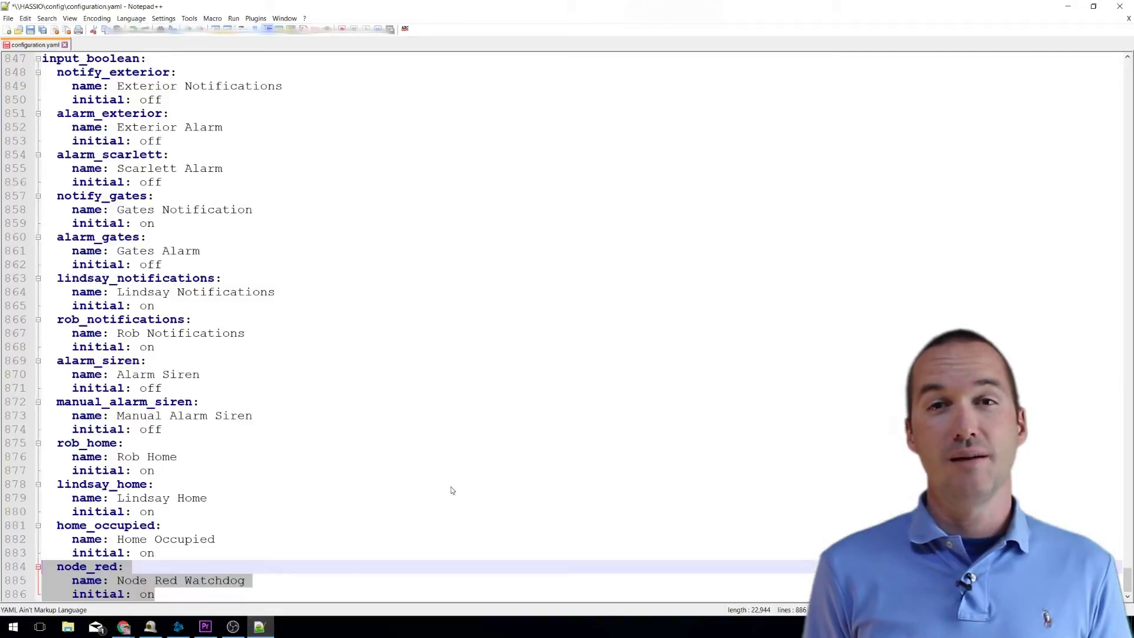
{"action": "left_click", "coordinate": [466, 470]}
{"action": "scroll", "coordinate": [383, 367], "scroll_direction": "up", "scroll_amount": 2}
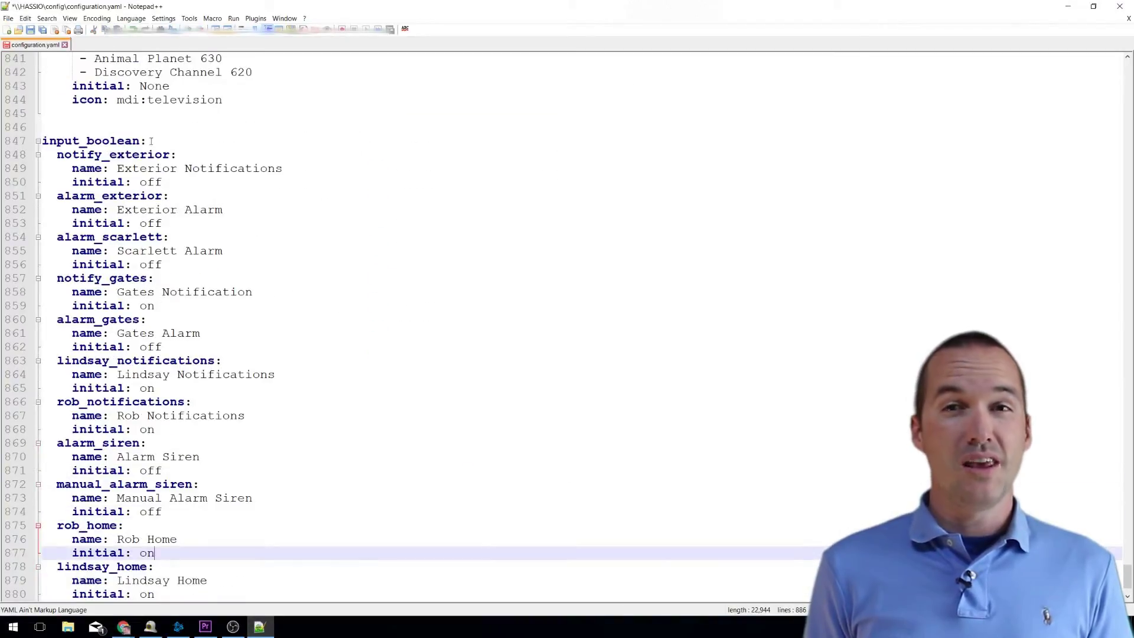
{"action": "left_click_drag", "start_coordinate": [147, 140], "coordinate": [42, 142]}
{"action": "scroll", "coordinate": [162, 225], "scroll_direction": "down", "scroll_amount": 2}
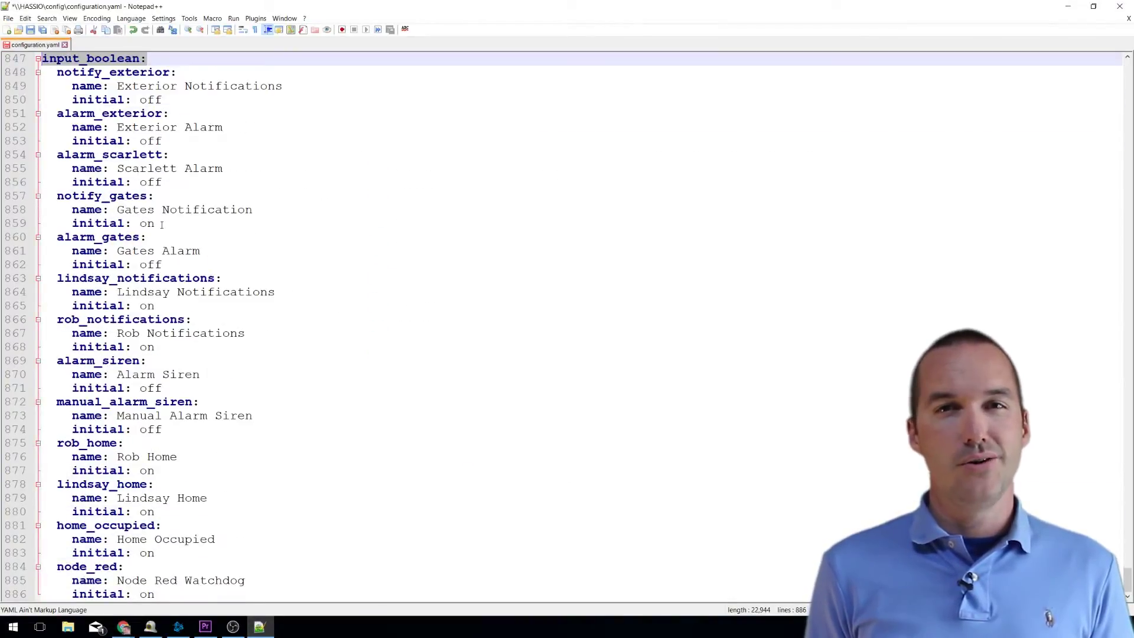
{"action": "left_click_drag", "start_coordinate": [168, 589], "coordinate": [43, 567]}
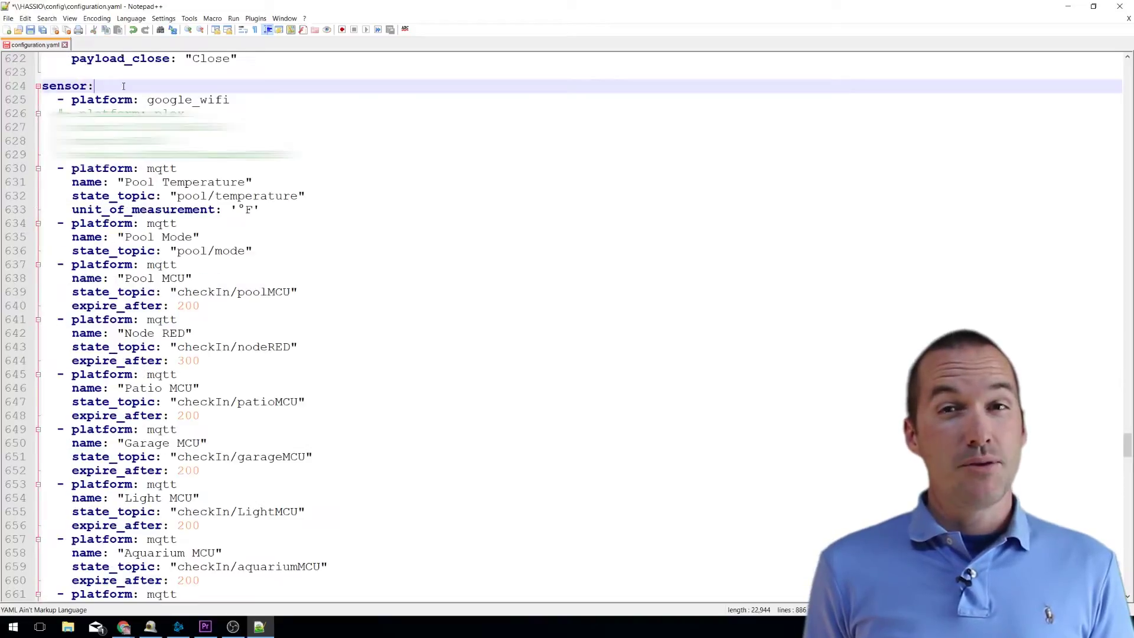
{"action": "left_click_drag", "start_coordinate": [96, 86], "coordinate": [33, 89]}
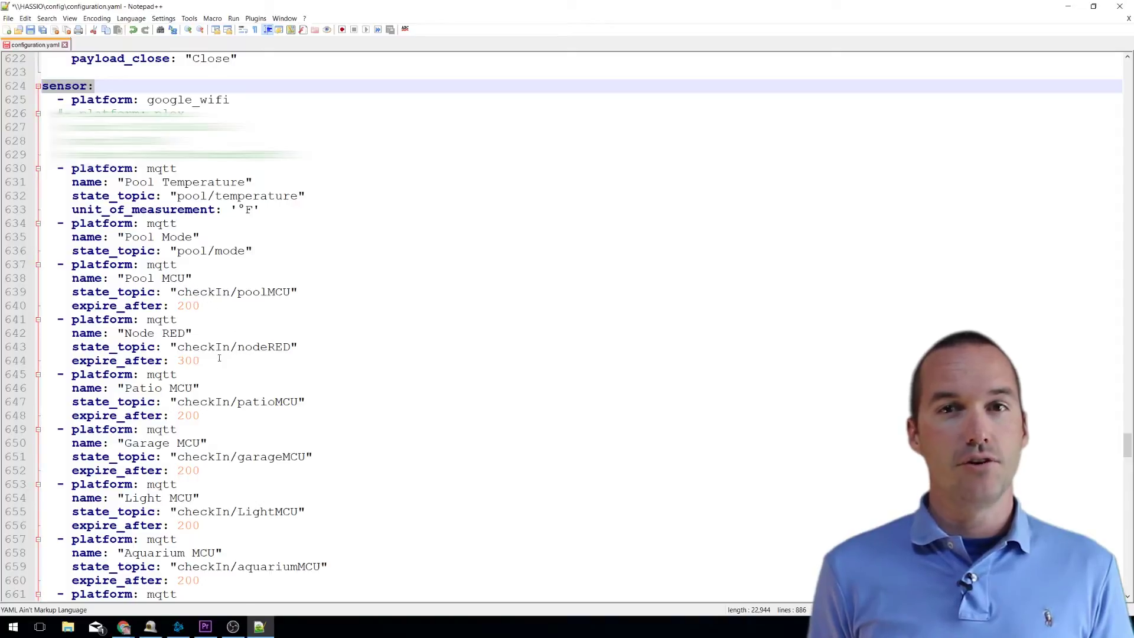
{"action": "left_click_drag", "start_coordinate": [219, 359], "coordinate": [40, 324]}
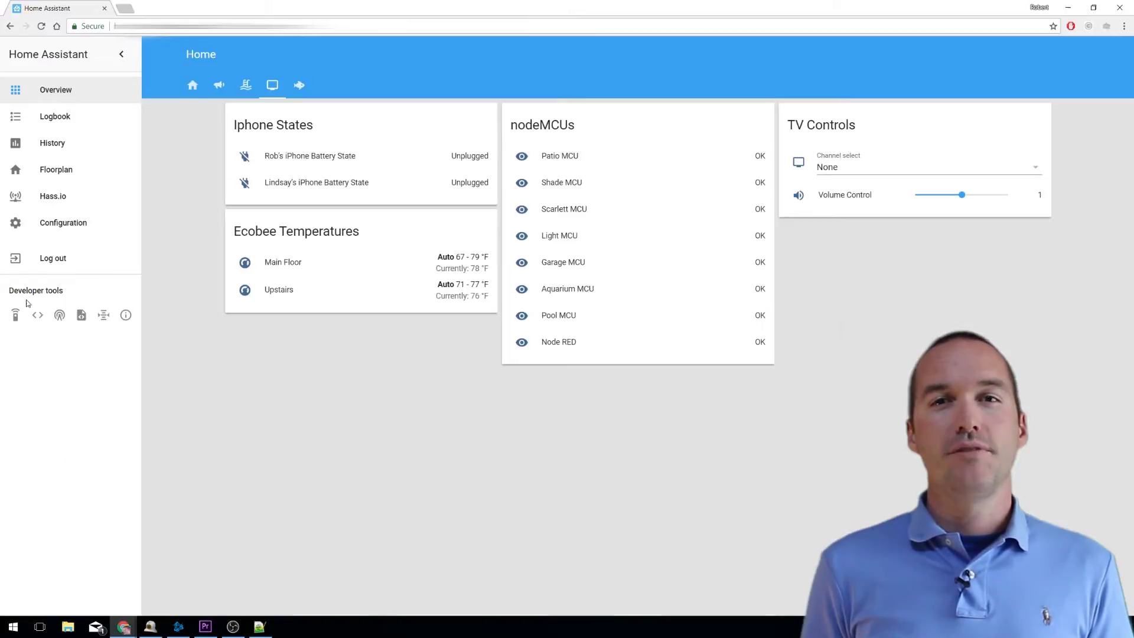
{"action": "left_click", "coordinate": [16, 314]}
- Search the States list for 'node' and highlight input_boolean.node_red and sensor.node_red
{"action": "left_click", "coordinate": [37, 314]}
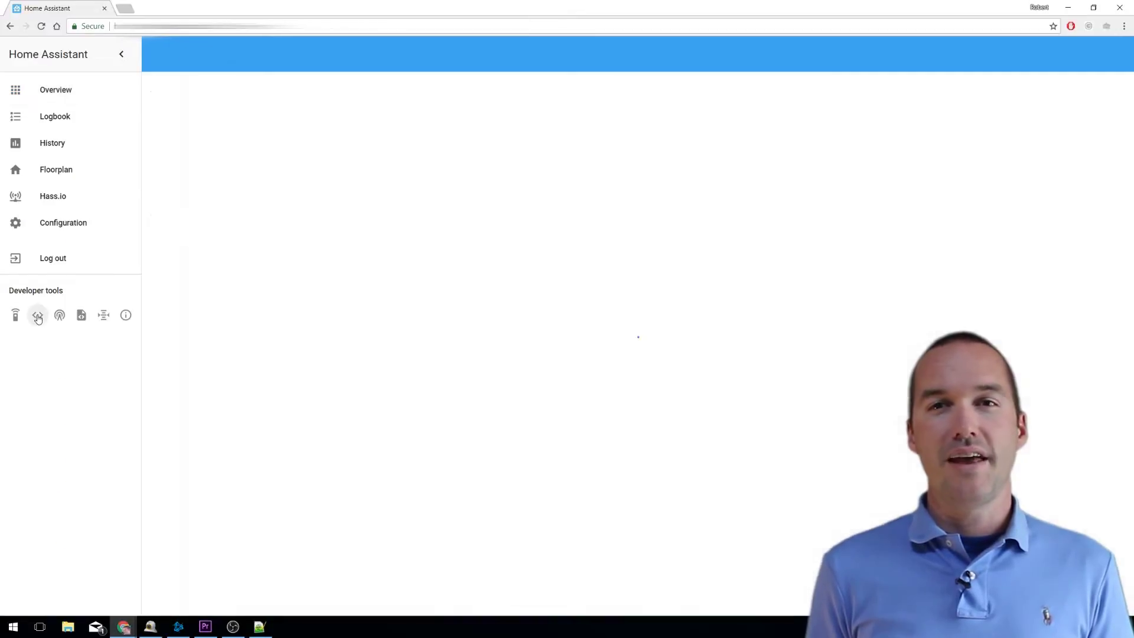
{"action": "key", "text": "ctrl+f"}
{"action": "type", "text": "node"}
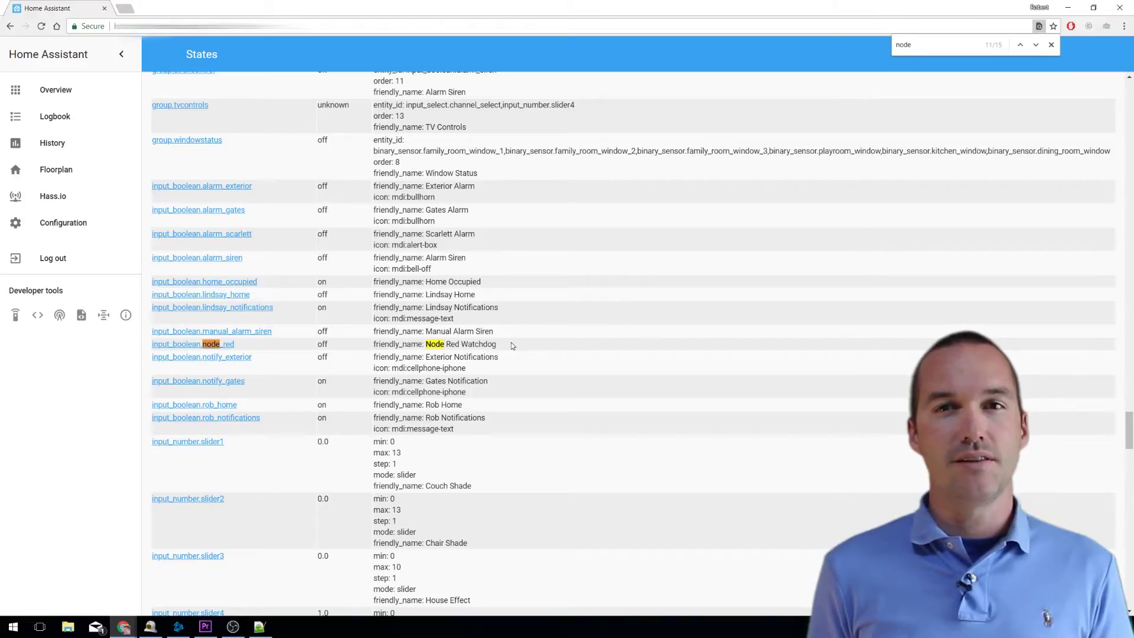
{"action": "left_click_drag", "start_coordinate": [511, 344], "coordinate": [375, 353]}
{"action": "key", "text": "ctrl+g"}
{"action": "key", "text": "ctrl+g"}
{"action": "key", "text": "ctrl+g"}
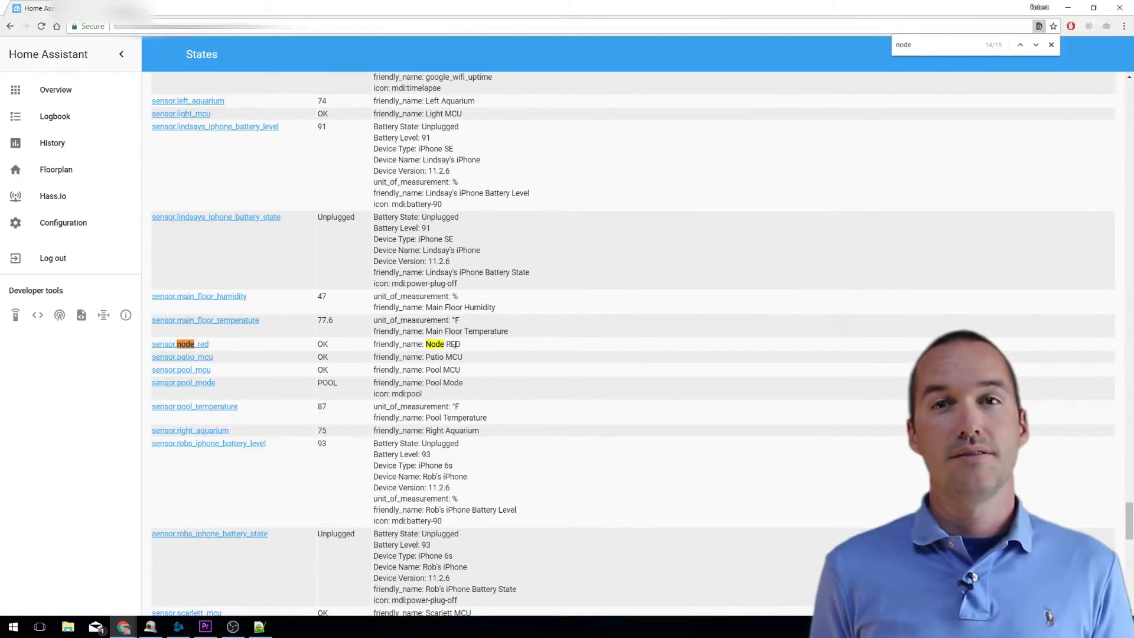
{"action": "left_click_drag", "start_coordinate": [452, 344], "coordinate": [152, 344]}
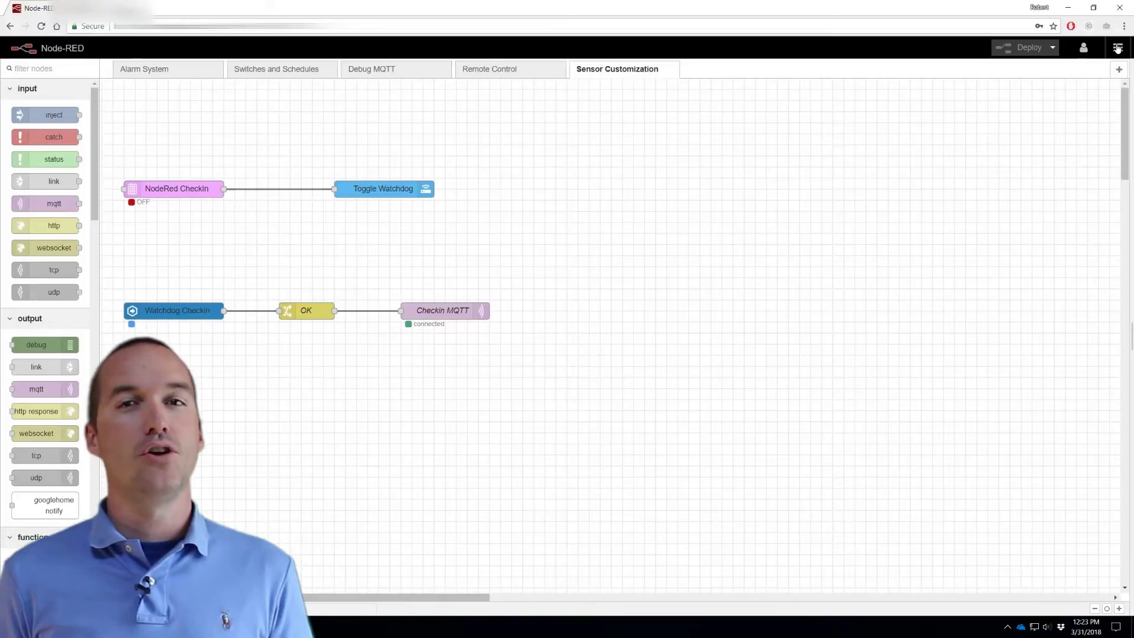
{"action": "left_click", "coordinate": [1117, 48]}
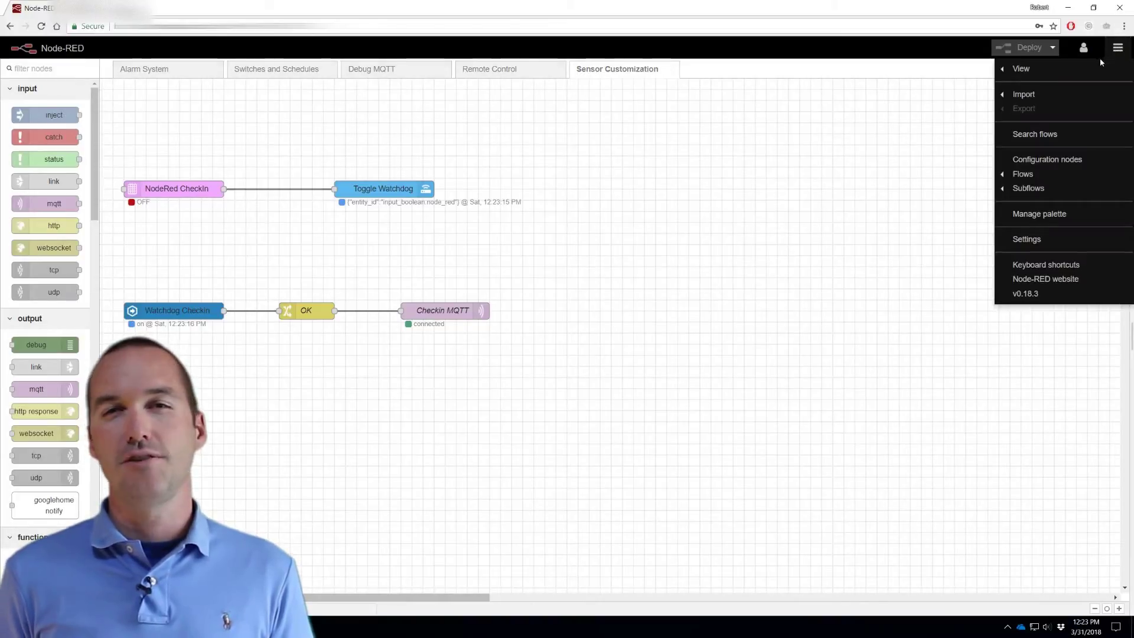
{"action": "left_click", "coordinate": [1046, 214]}
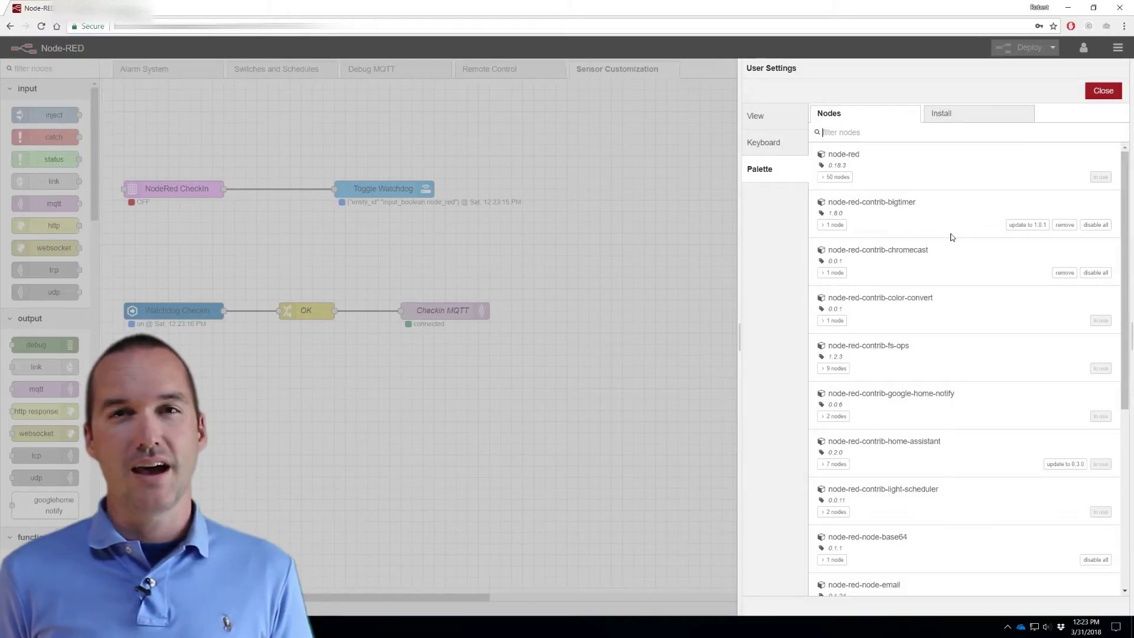
{"action": "scroll", "coordinate": [950, 236], "scroll_direction": "down", "scroll_amount": 3}
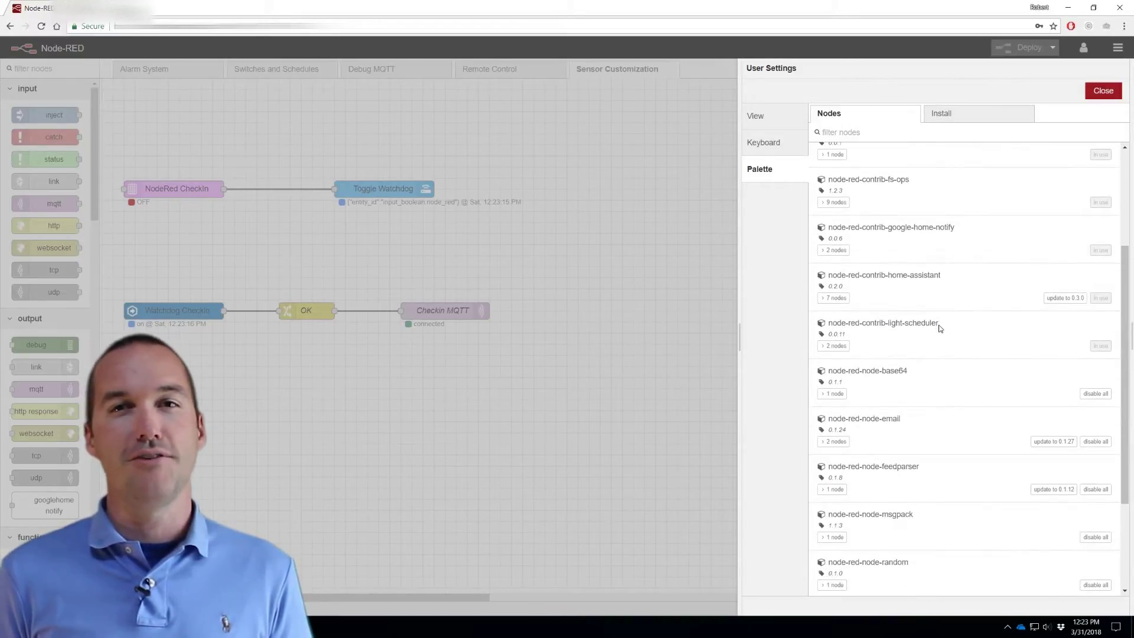
{"action": "left_click_drag", "start_coordinate": [939, 328], "coordinate": [826, 324]}
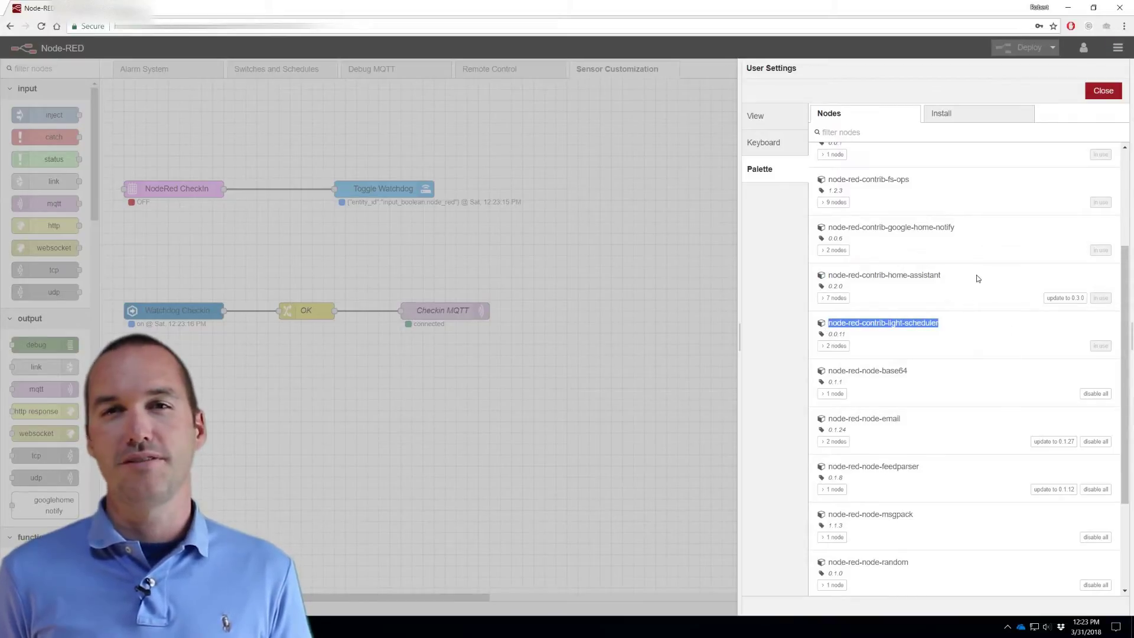
{"action": "left_click_drag", "start_coordinate": [976, 277], "coordinate": [830, 272]}
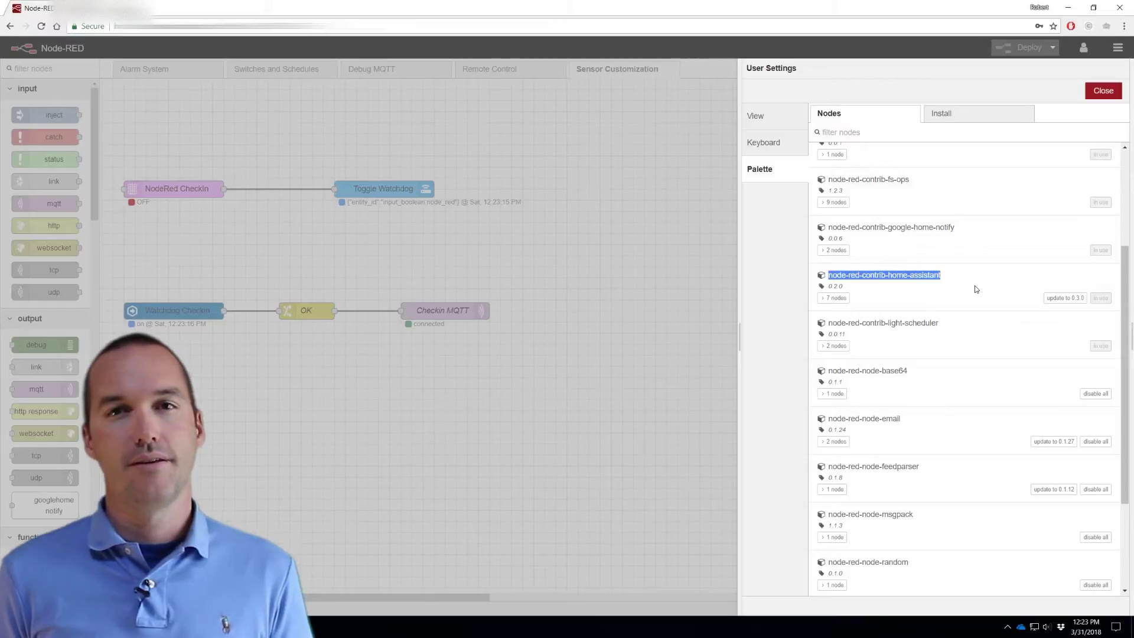
{"action": "left_click", "coordinate": [650, 212]}
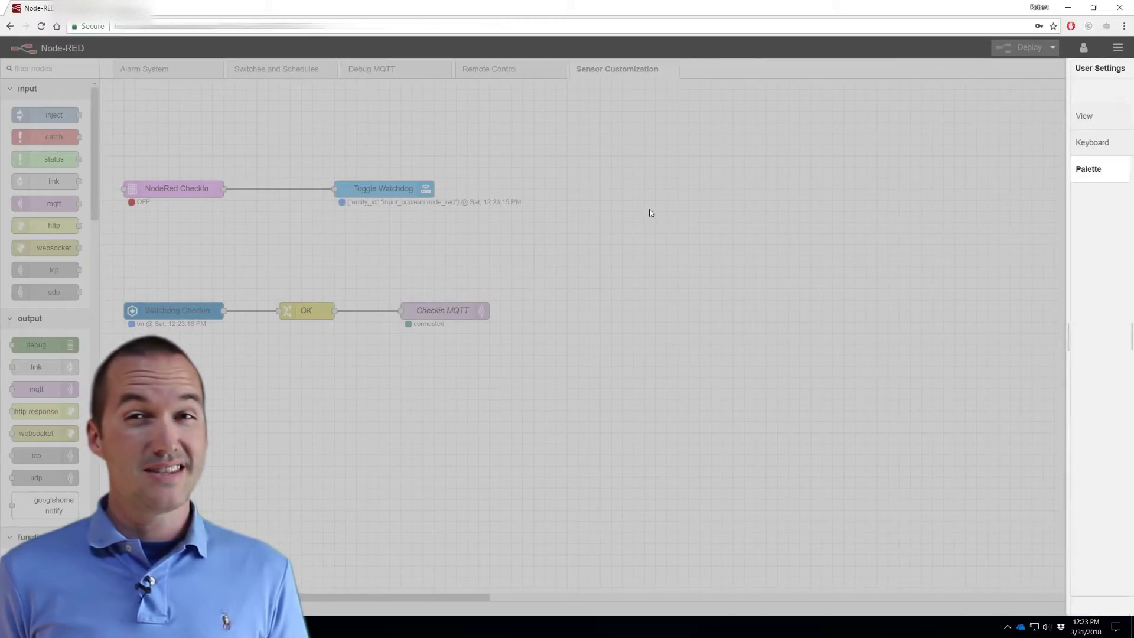
{"action": "double_click", "coordinate": [163, 196]}
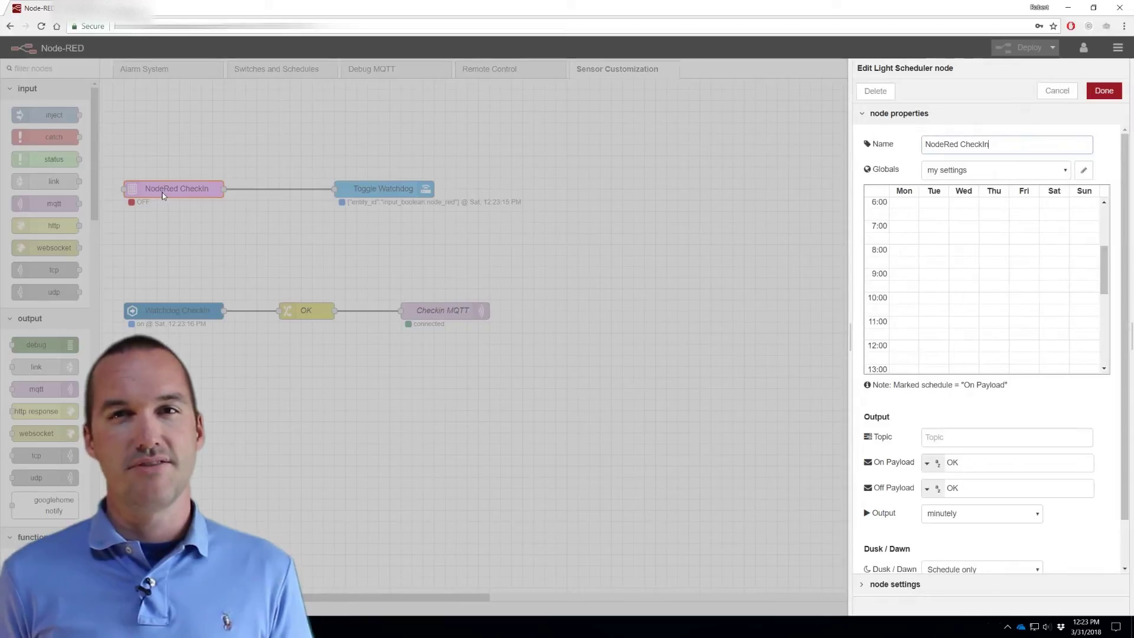
- Keep NodeRed CheckIn's output at minutely, save it, and open the Toggle Watchdog node
{"action": "left_click_drag", "start_coordinate": [1102, 258], "coordinate": [1104, 336]}
{"action": "scroll", "coordinate": [1023, 382], "scroll_direction": "down", "scroll_amount": 1}
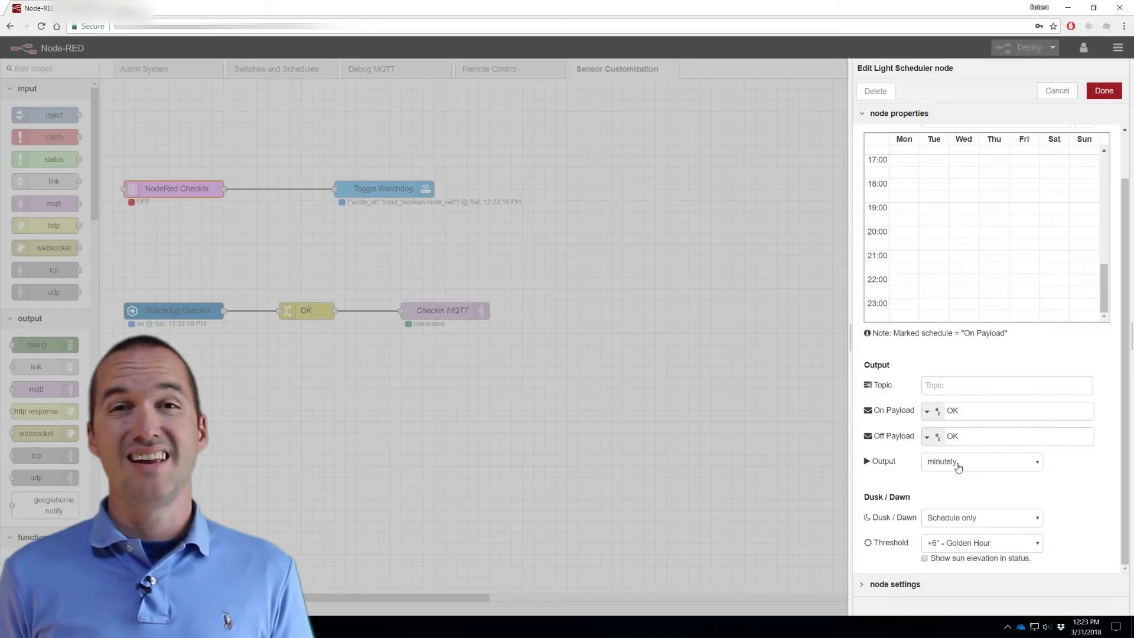
{"action": "left_click", "coordinate": [1002, 466]}
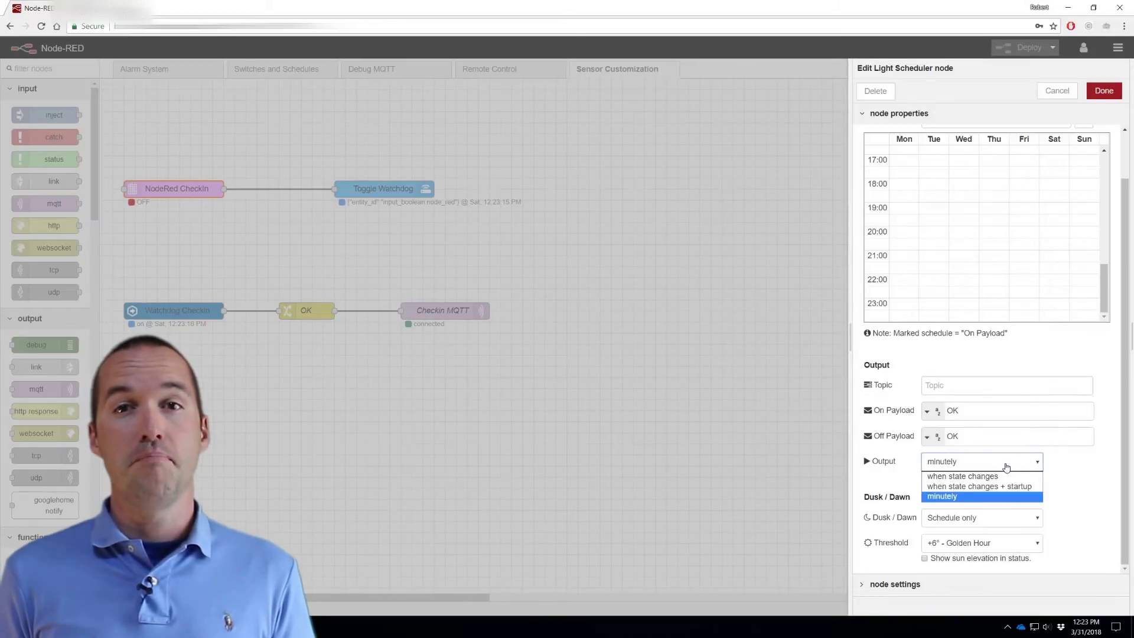
{"action": "left_click", "coordinate": [984, 497]}
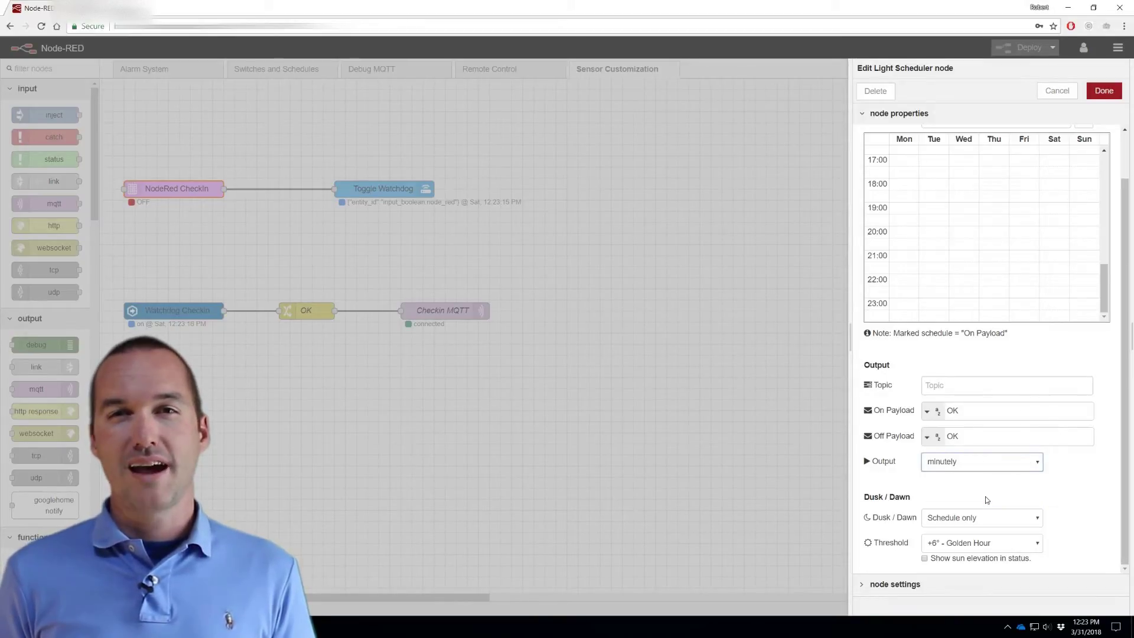
{"action": "left_click", "coordinate": [1115, 97]}
{"action": "double_click", "coordinate": [375, 188]}
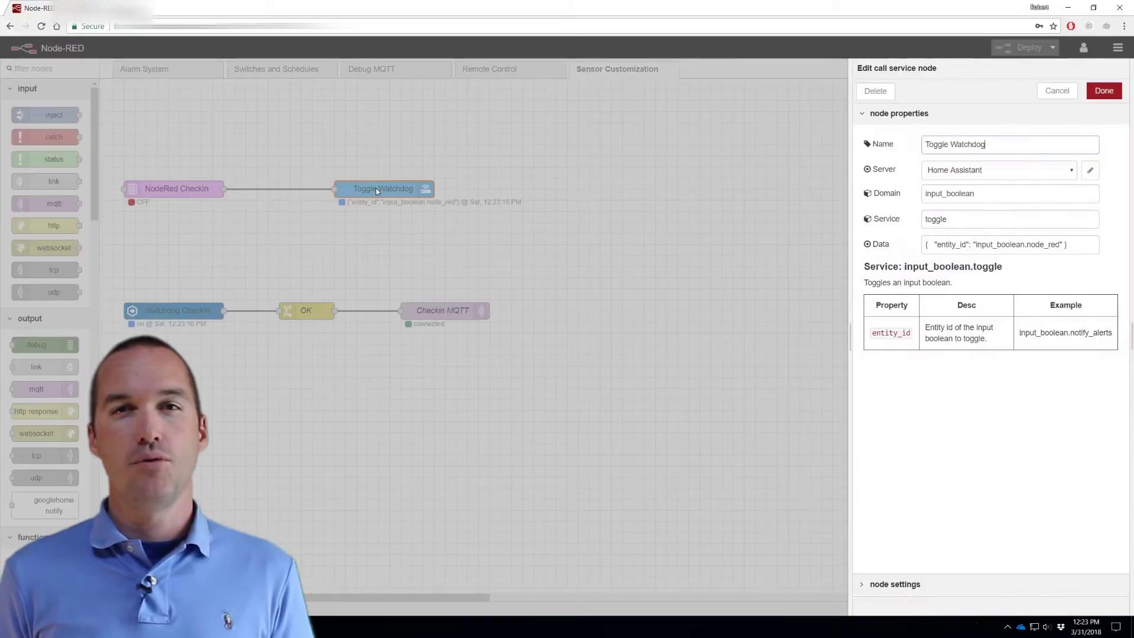
- Verify Toggle Watchdog calls 'toggle' on input_boolean.node_red, then close its settings unchanged
{"action": "left_click", "coordinate": [957, 219]}
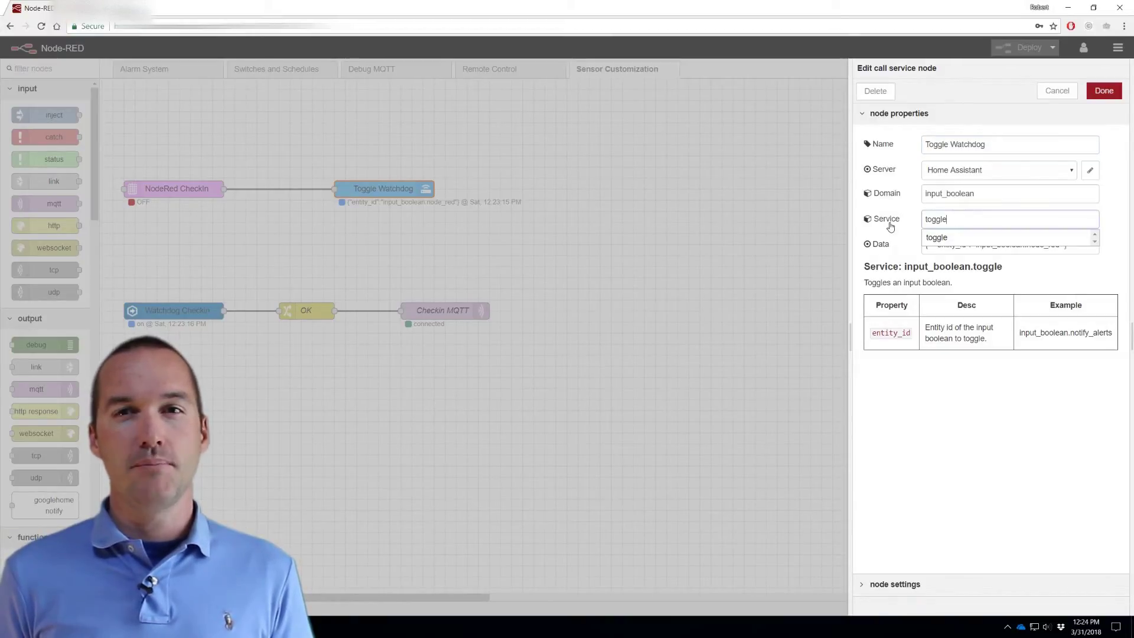
{"action": "left_click", "coordinate": [884, 255]}
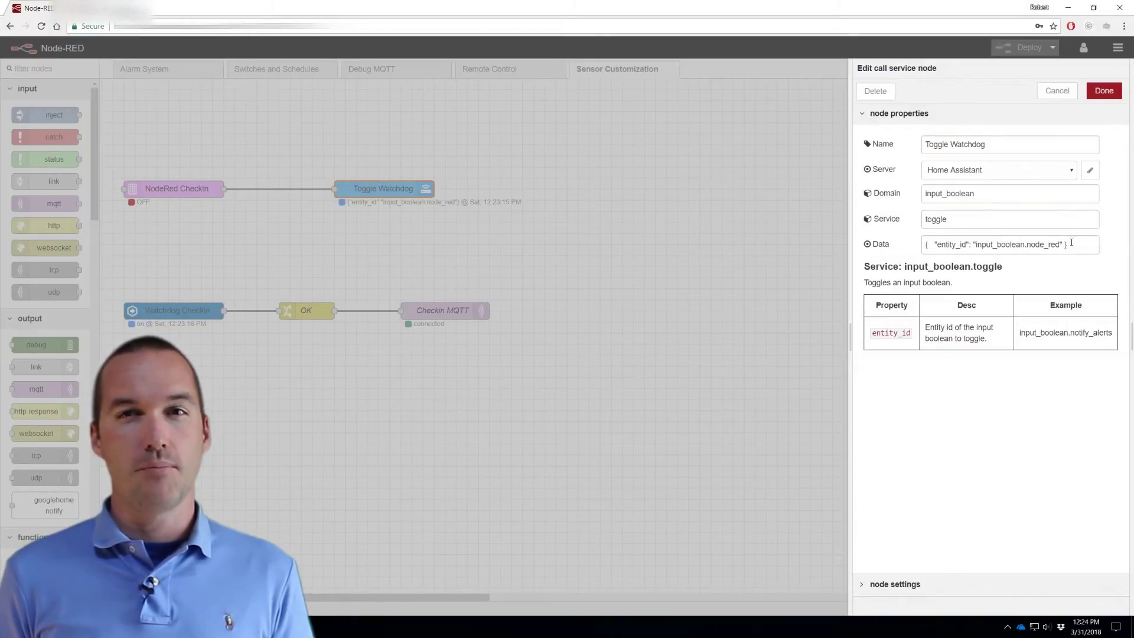
{"action": "left_click_drag", "start_coordinate": [1071, 243], "coordinate": [892, 247]}
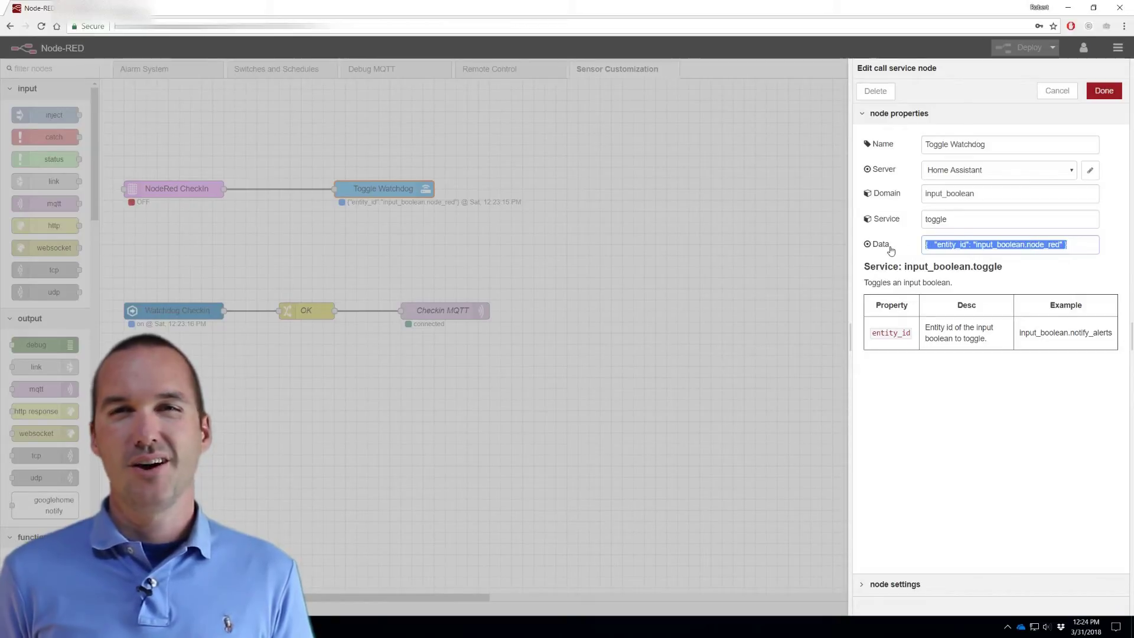
{"action": "left_click", "coordinate": [1103, 90]}
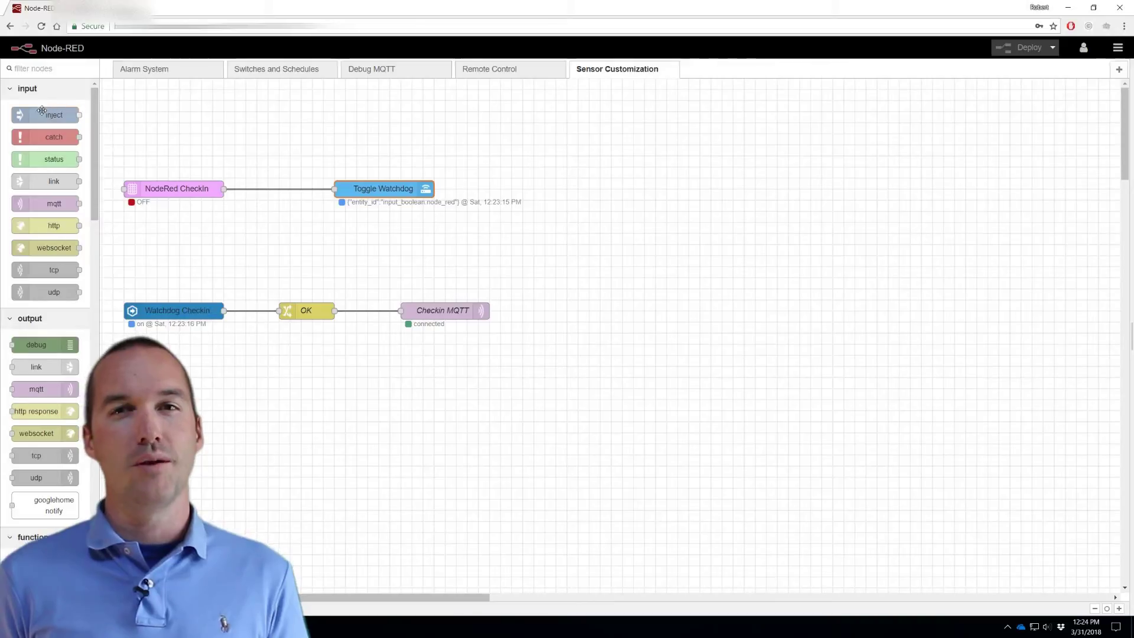
{"action": "left_click_drag", "start_coordinate": [41, 112], "coordinate": [653, 201]}
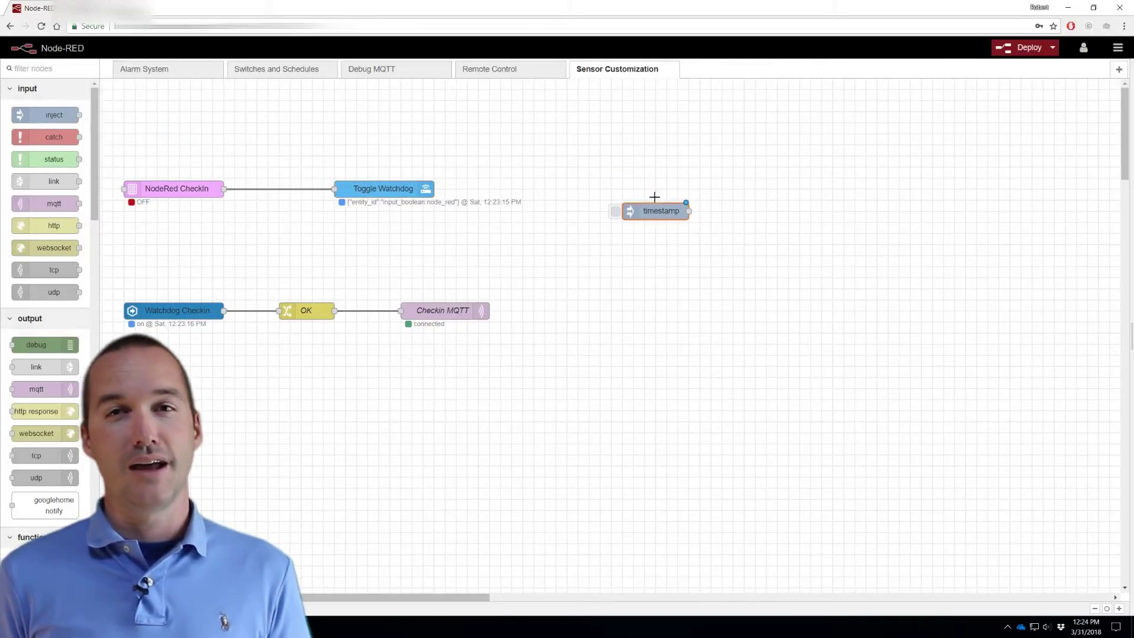
{"action": "double_click", "coordinate": [654, 207]}
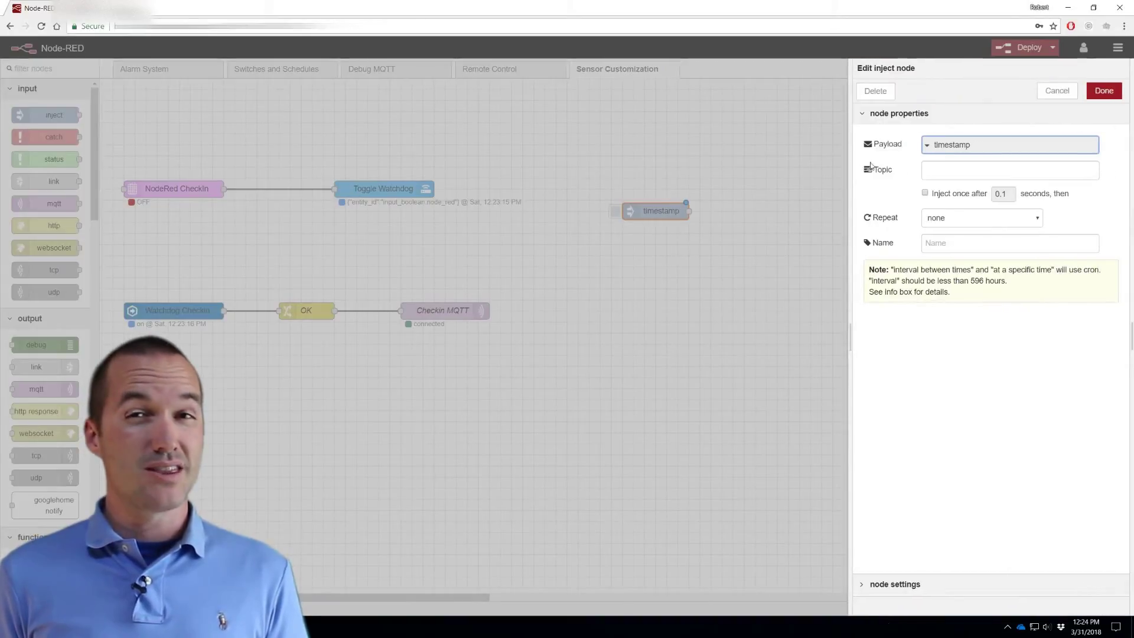
{"action": "left_click", "coordinate": [949, 219]}
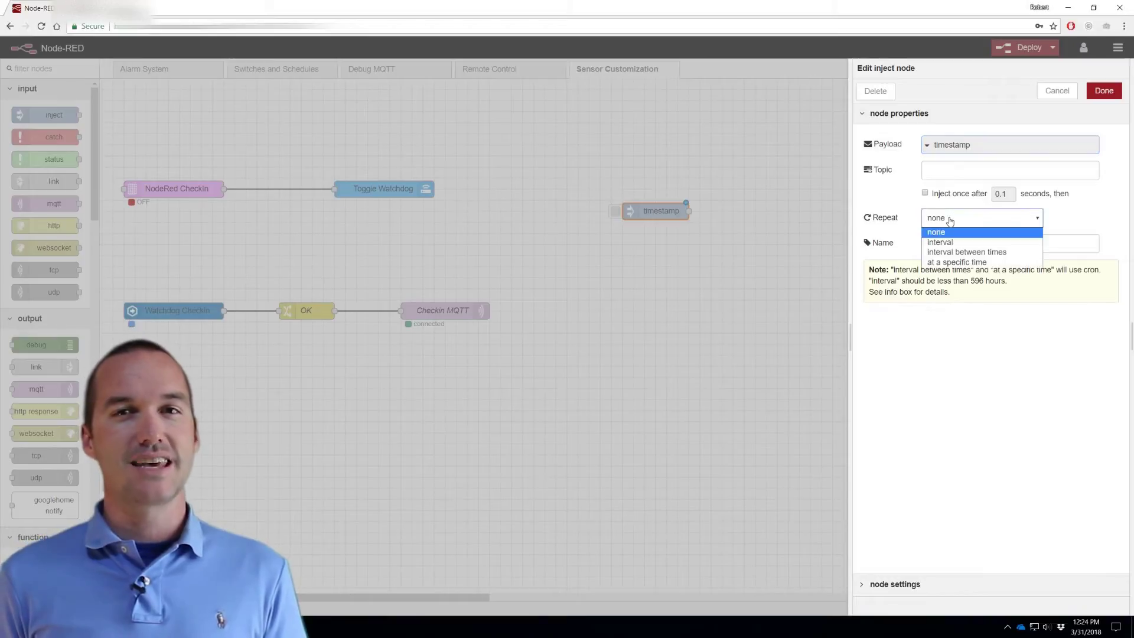
{"action": "left_click", "coordinate": [950, 242]}
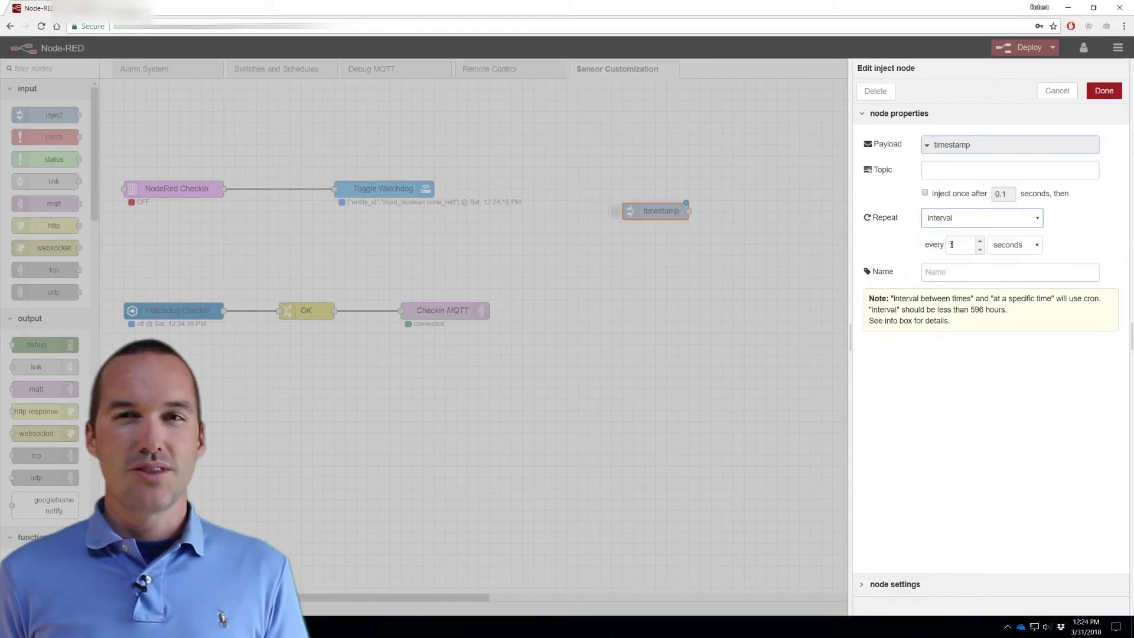
{"action": "left_click", "coordinate": [1014, 244]}
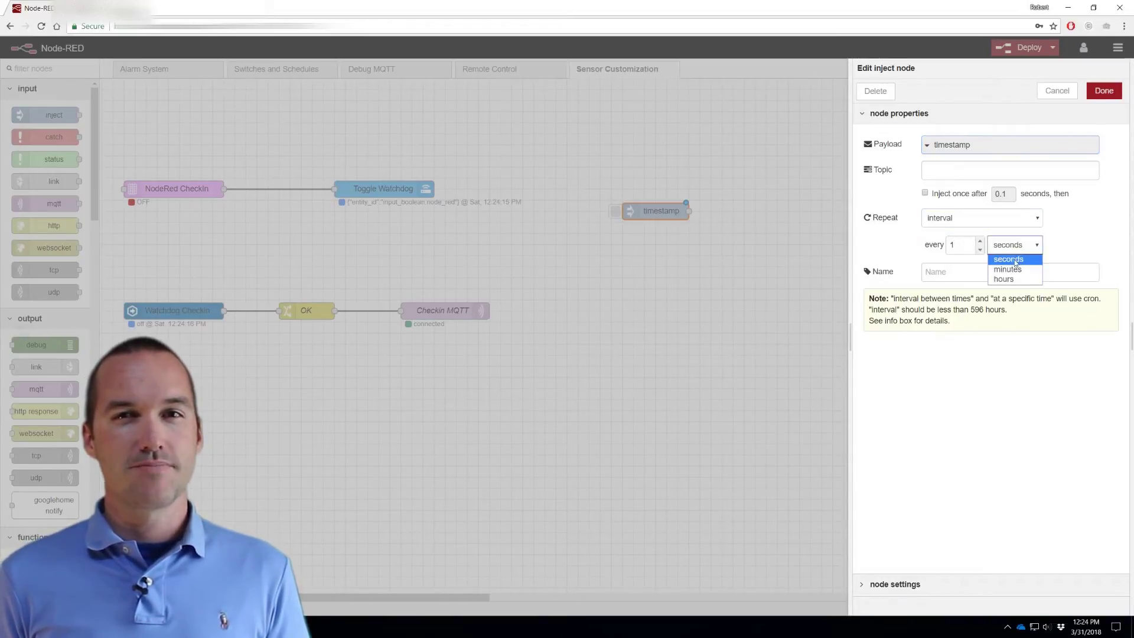
{"action": "left_click", "coordinate": [1014, 267]}
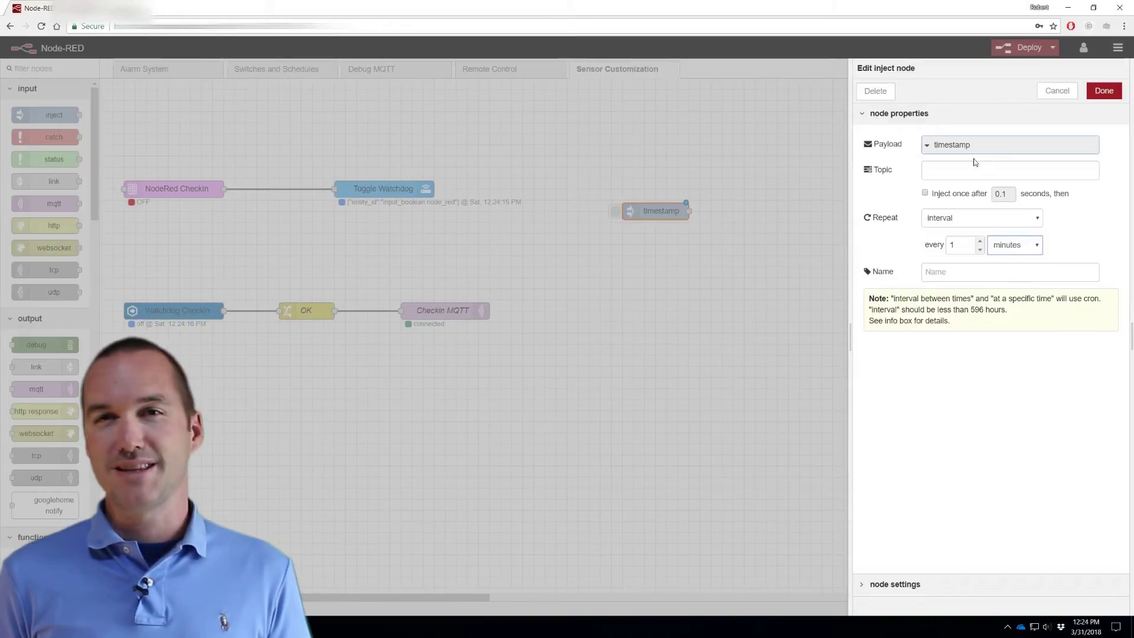
{"action": "left_click", "coordinate": [960, 266]}
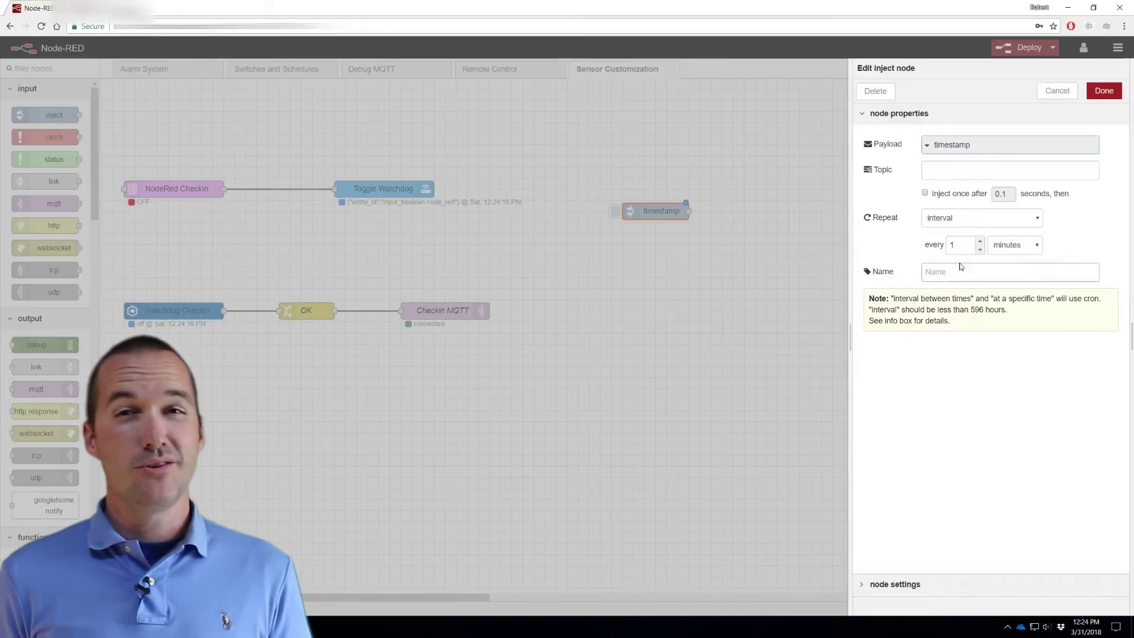
{"action": "type", "text": "Toggle 1"}
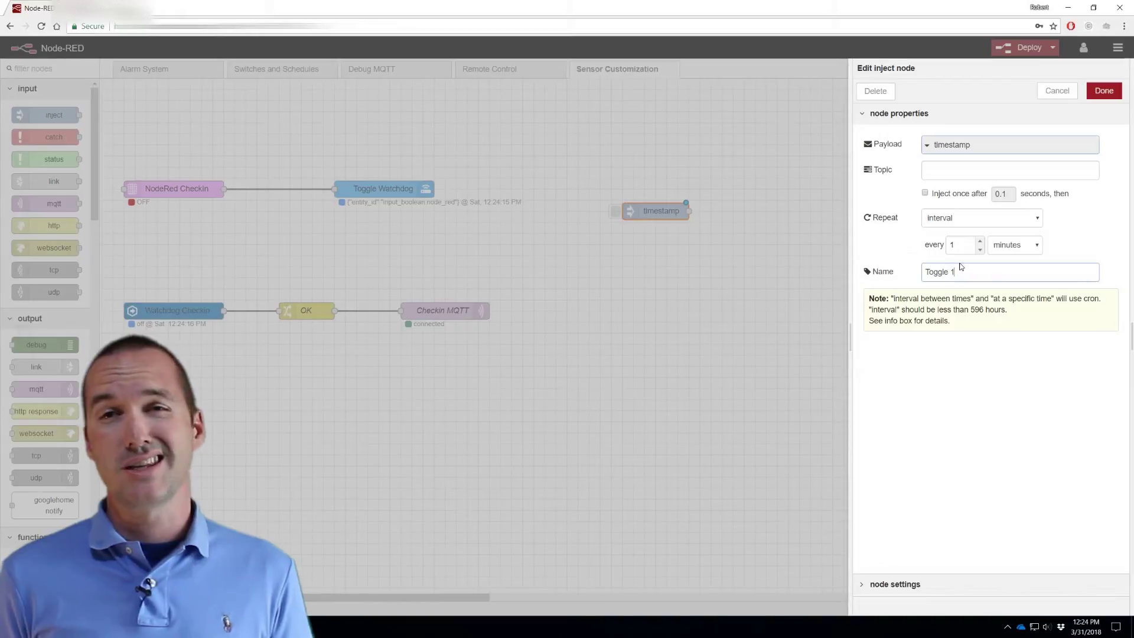
{"action": "type", "text": " minute!?!?"}
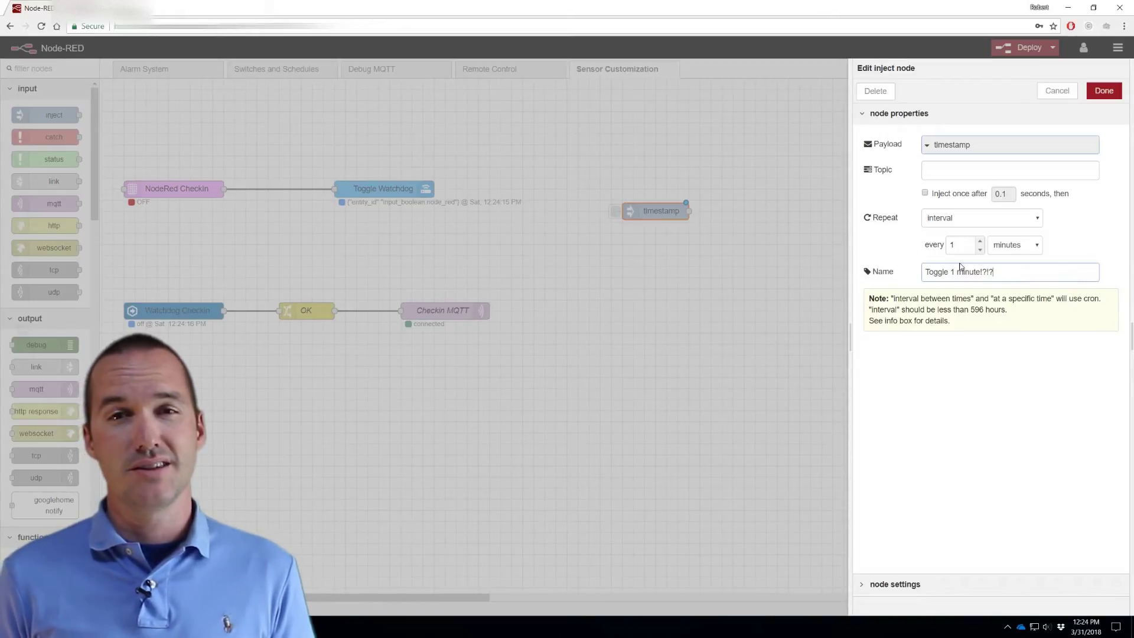
{"action": "left_click", "coordinate": [1056, 91]}
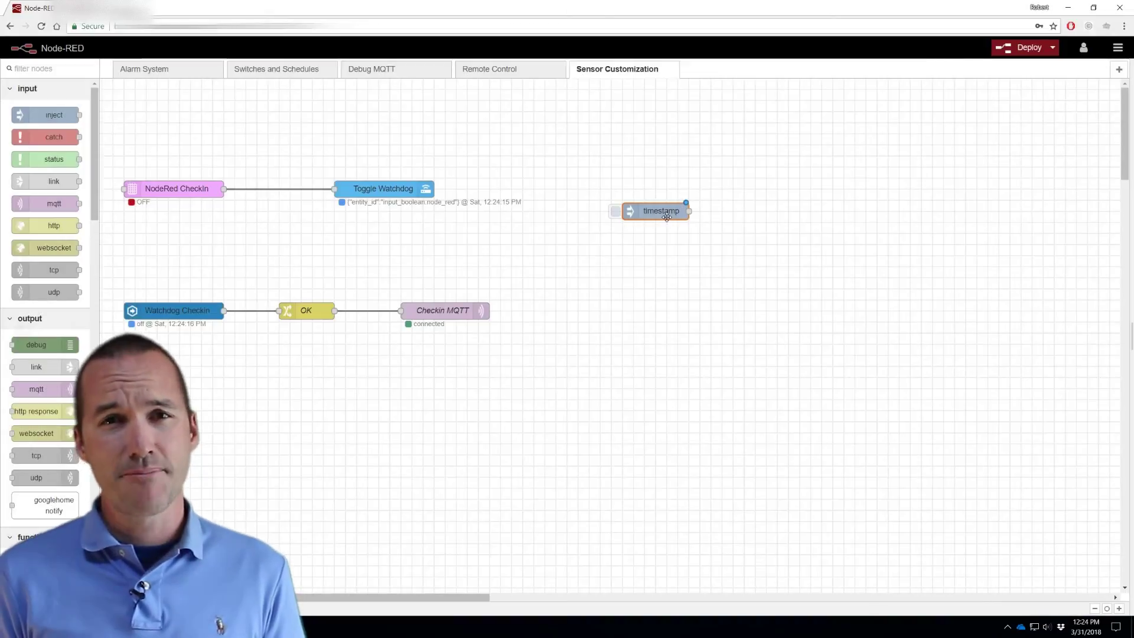
- Delete the stray timestamp node and review Watchdog Checkin's input_boolean.node_red entity filter
{"action": "key", "text": "Delete"}
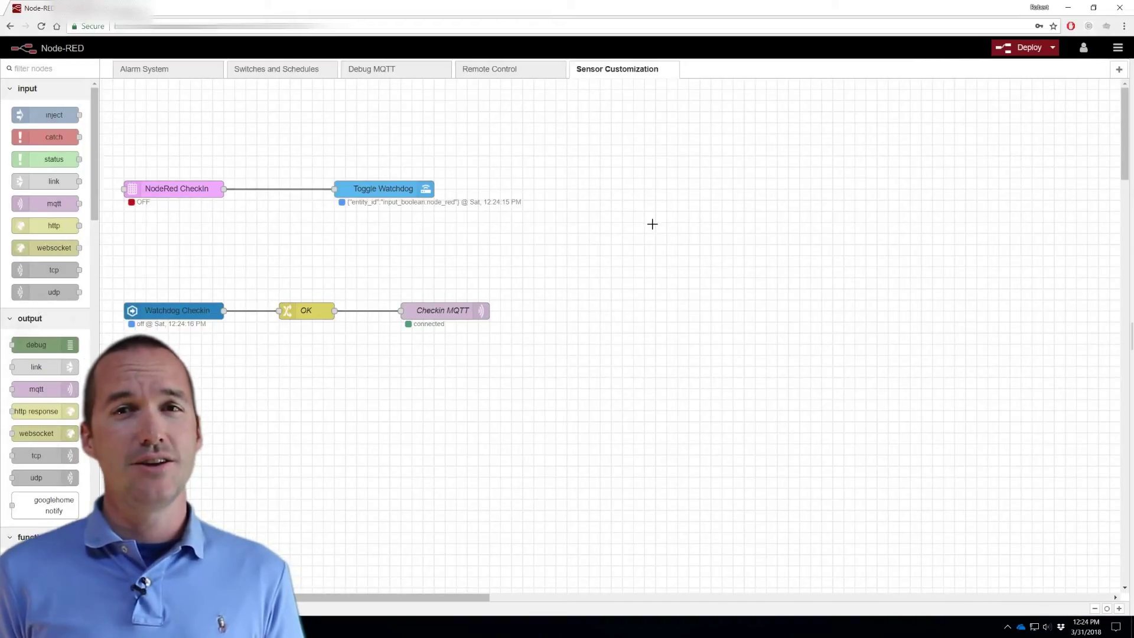
{"action": "double_click", "coordinate": [171, 310]}
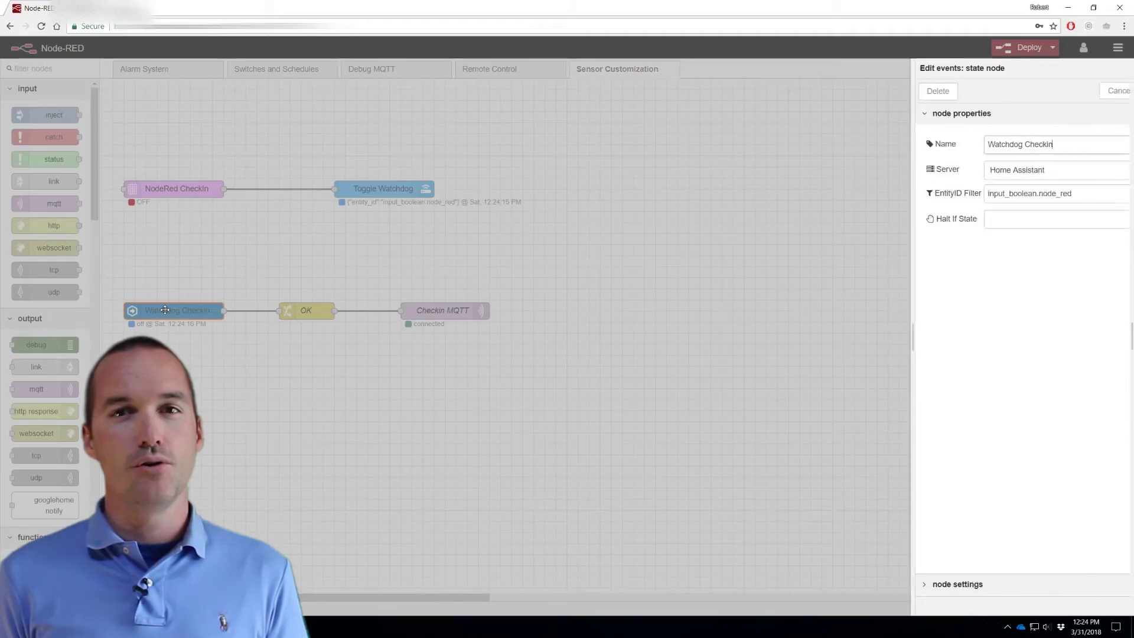
{"action": "left_click_drag", "start_coordinate": [1011, 193], "coordinate": [905, 189]}
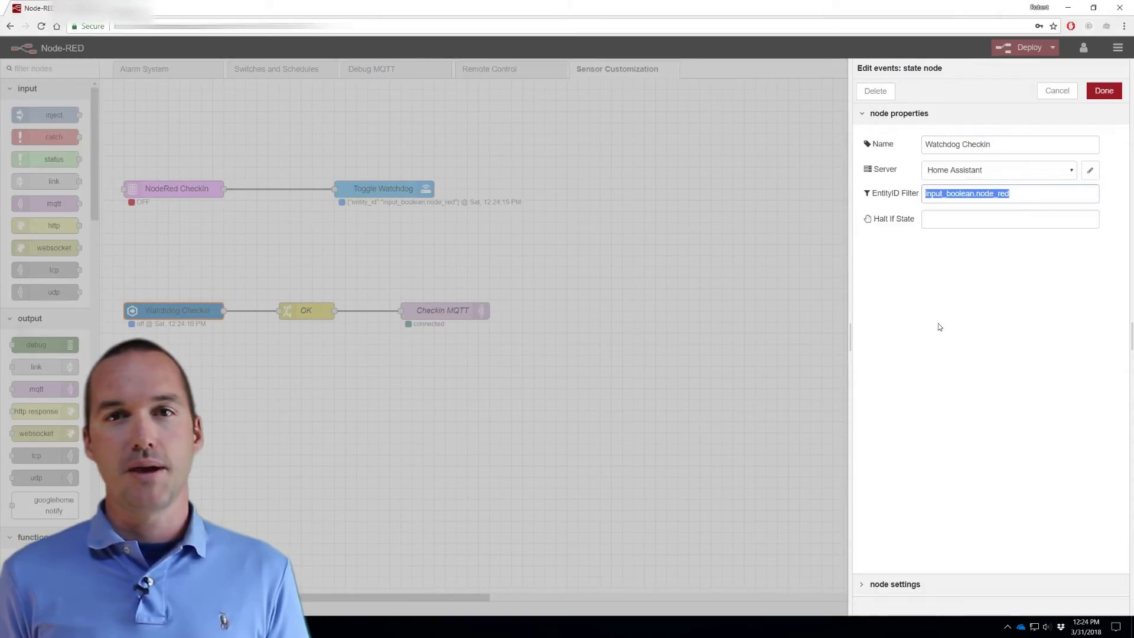
{"action": "left_click", "coordinate": [1049, 99]}
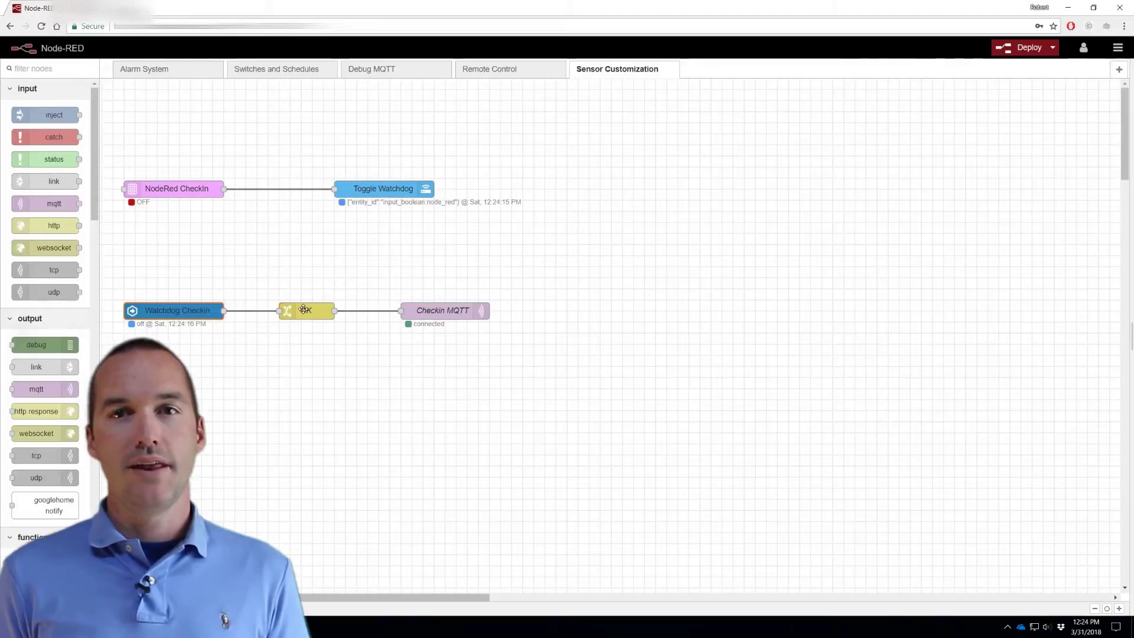
- Review the OK change node, then select the Checkin MQTT topic checkIn/nodeRED
{"action": "double_click", "coordinate": [303, 309]}
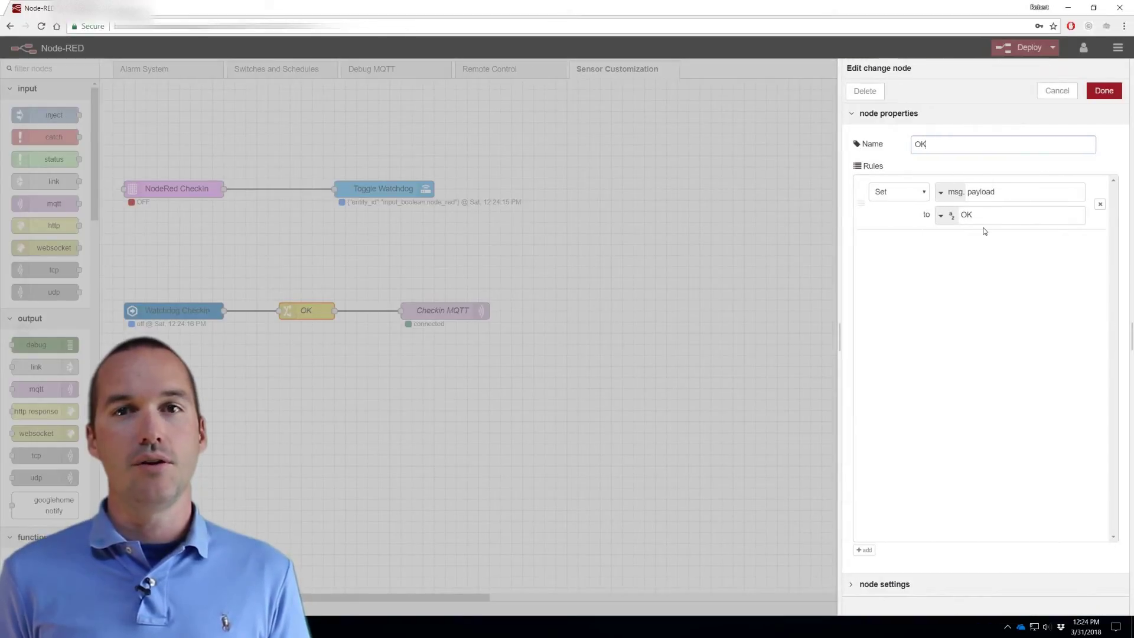
{"action": "left_click", "coordinate": [1104, 90]}
{"action": "double_click", "coordinate": [467, 311]}
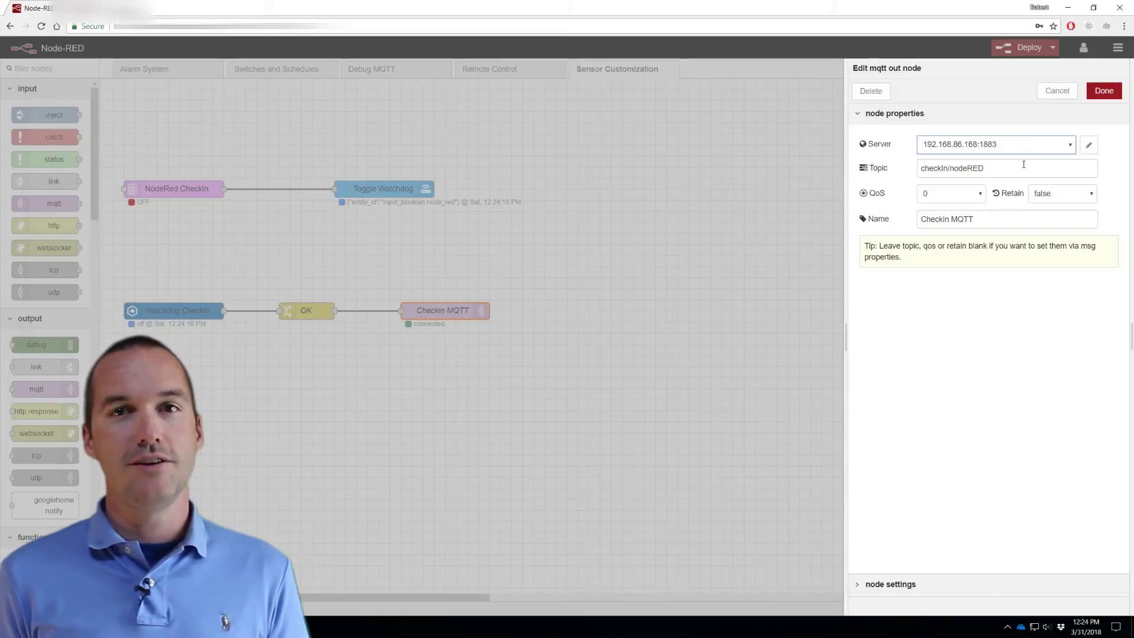
{"action": "left_click_drag", "start_coordinate": [1023, 165], "coordinate": [709, 170]}
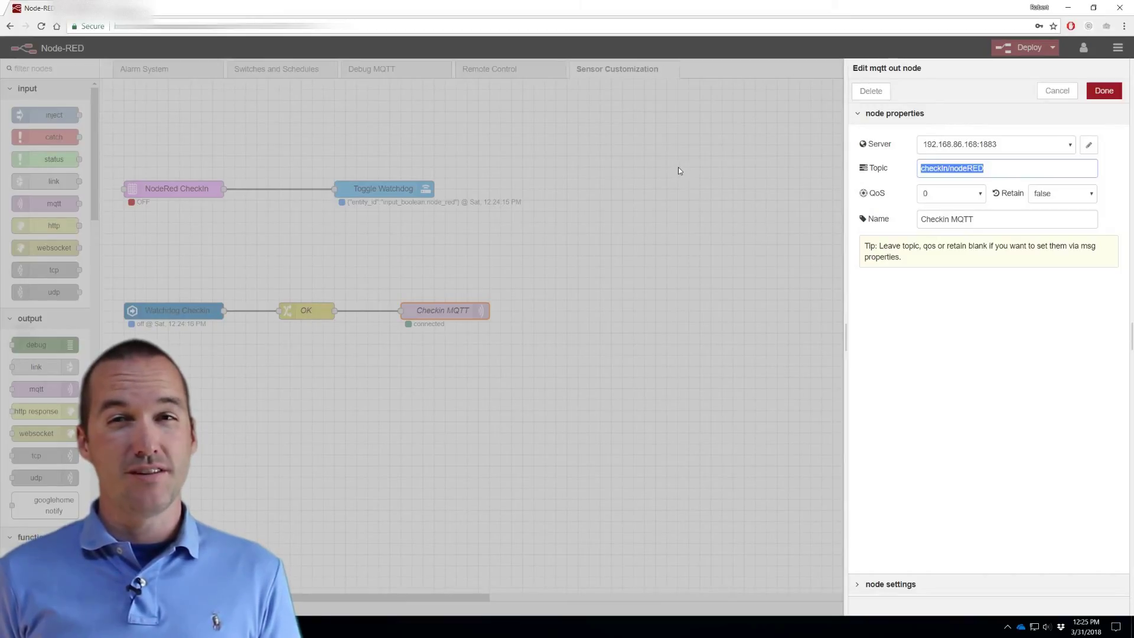
- Close Checkin MQTT and open the Restart NodeRED Watchdog automation in Home Assistant
{"action": "left_click", "coordinate": [1118, 96]}
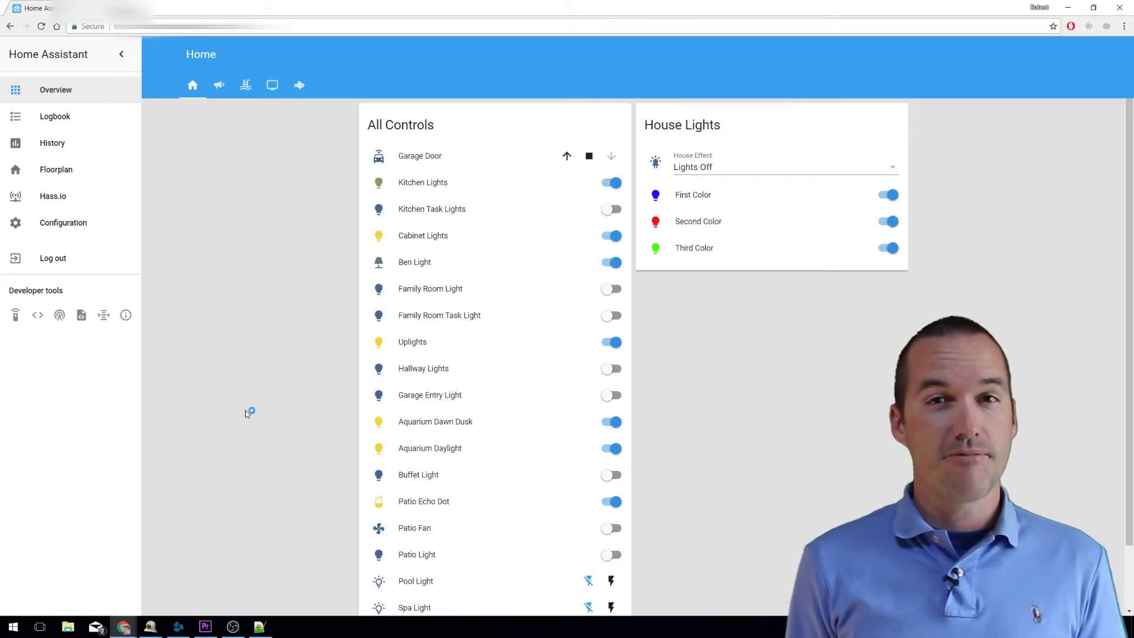
{"action": "left_click", "coordinate": [75, 224]}
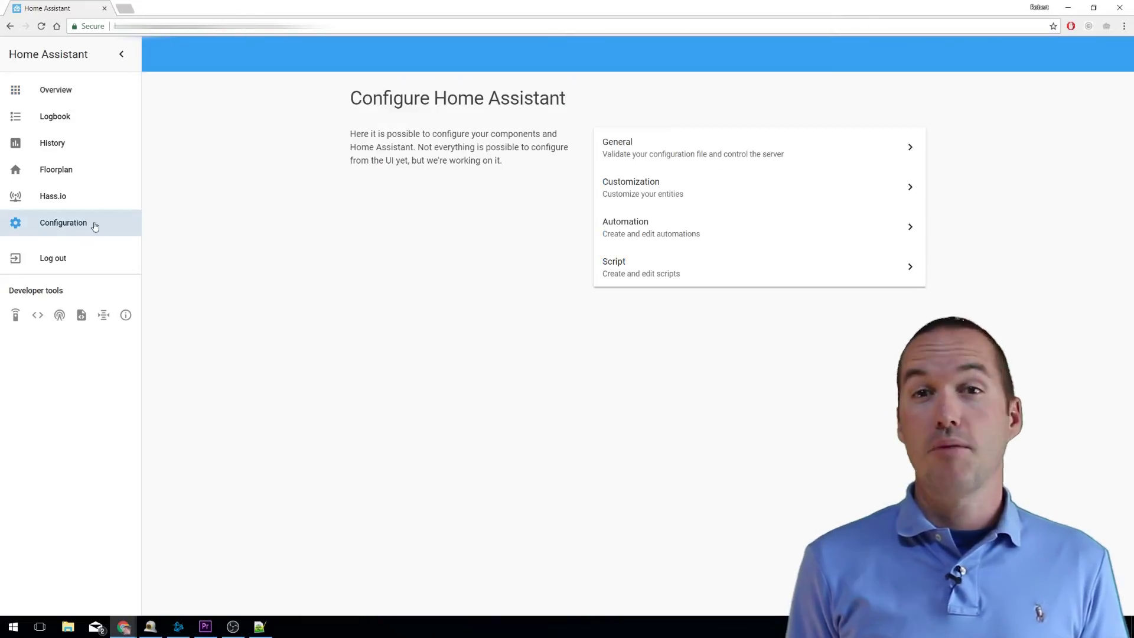
{"action": "left_click", "coordinate": [608, 237]}
{"action": "left_click", "coordinate": [625, 224]}
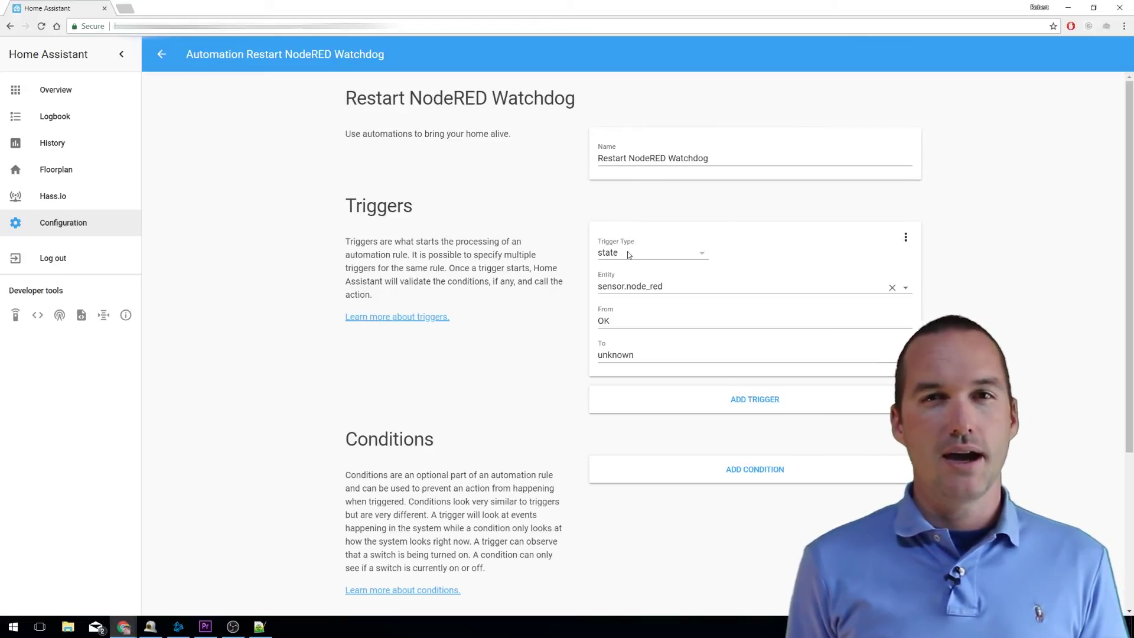
- Review its state trigger: sensor.node_red changing from OK to unknown
{"action": "left_click", "coordinate": [628, 254]}
{"action": "left_click", "coordinate": [643, 356]}
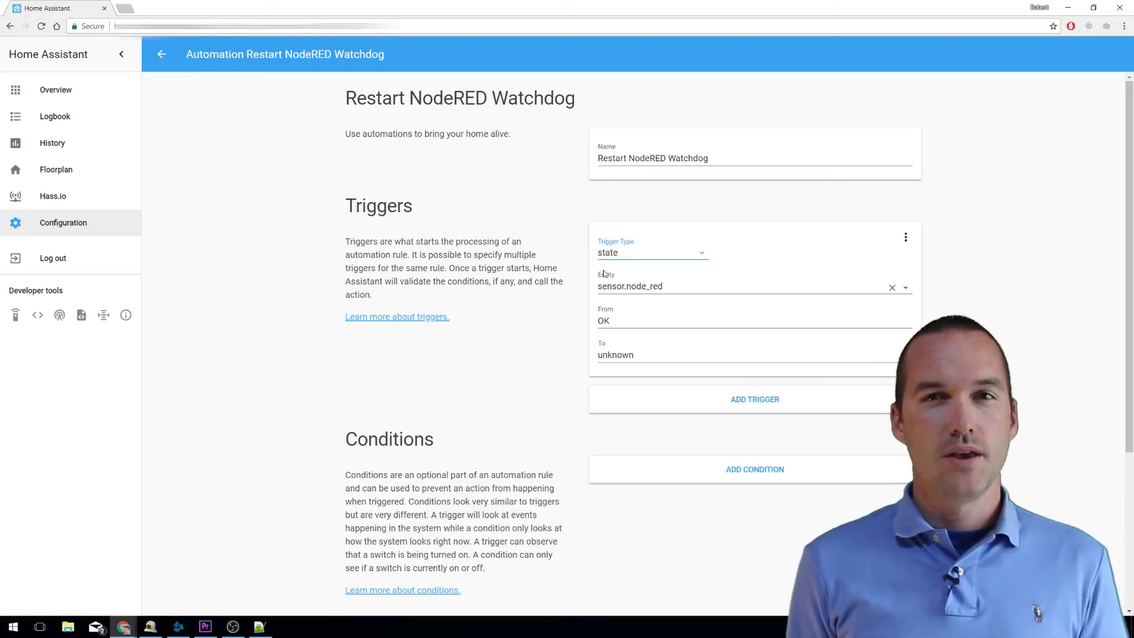
{"action": "left_click", "coordinate": [626, 318]}
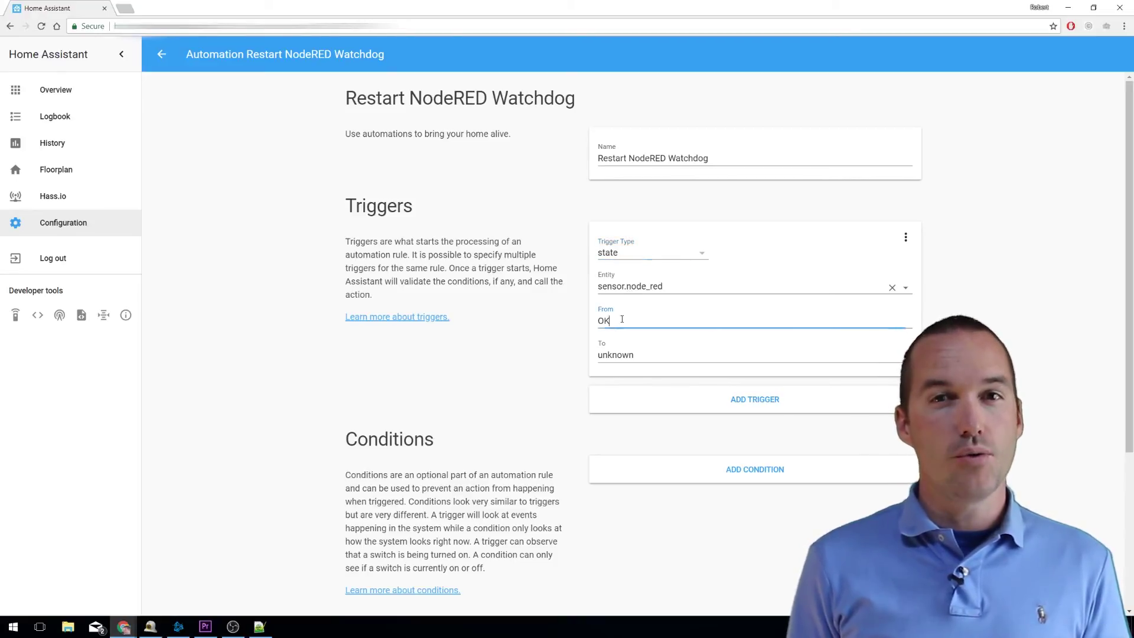
{"action": "left_click", "coordinate": [694, 359]}
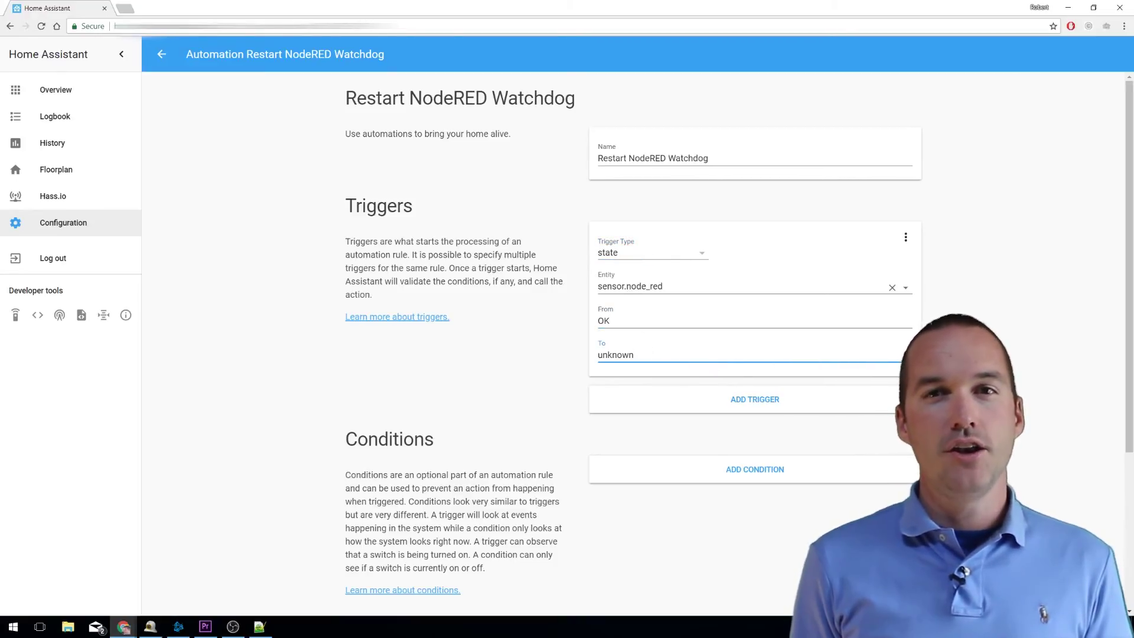
{"action": "left_click", "coordinate": [1009, 362]}
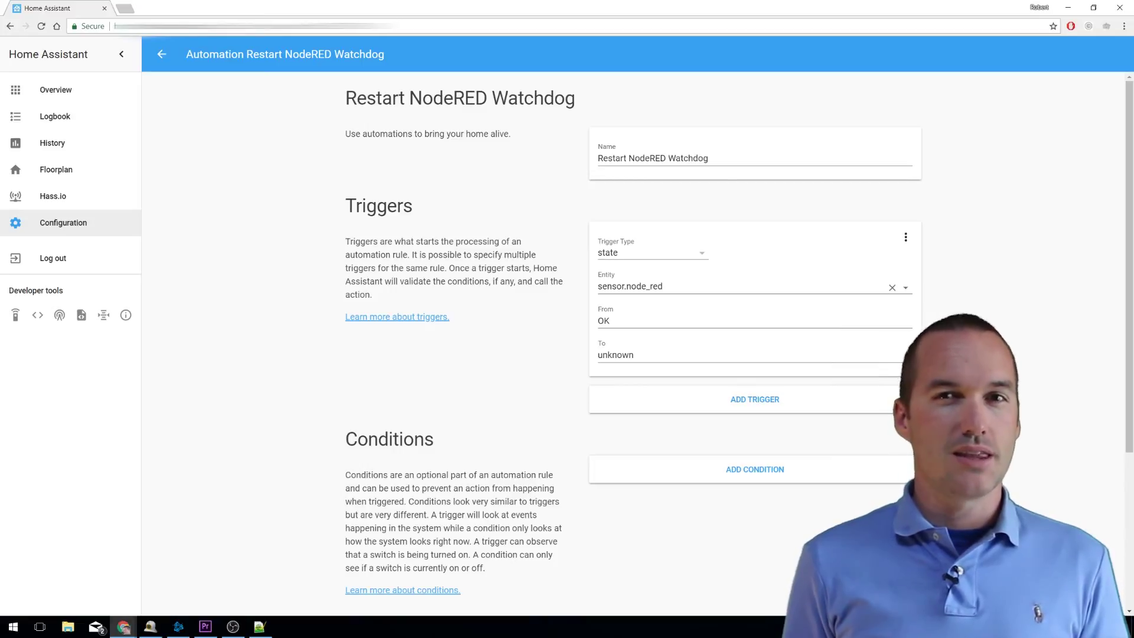
{"action": "scroll", "coordinate": [1007, 362], "scroll_direction": "down", "scroll_amount": 4}
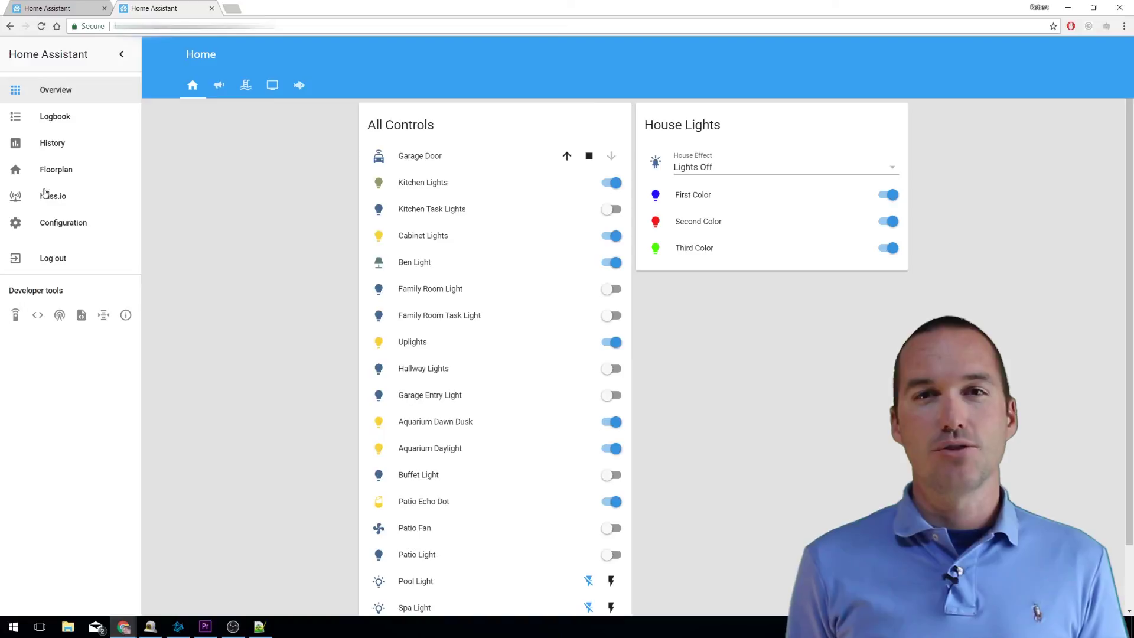
- Look up the Node-RED add-on's id 27e642c6_nodered in Hass.io
{"action": "left_click", "coordinate": [43, 197]}
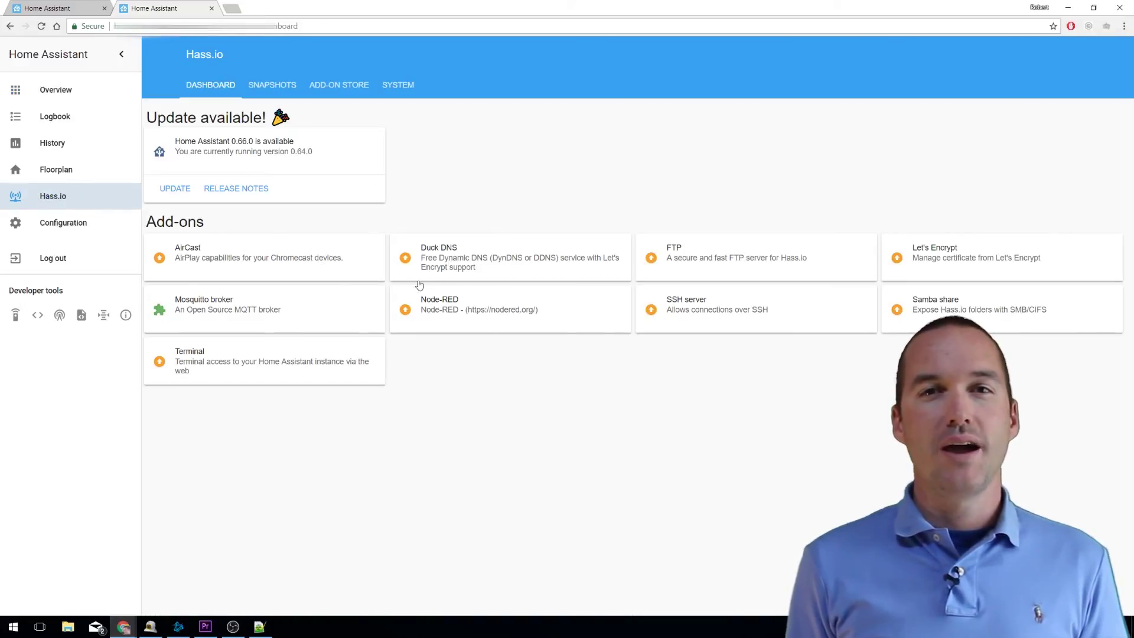
{"action": "left_click", "coordinate": [480, 302]}
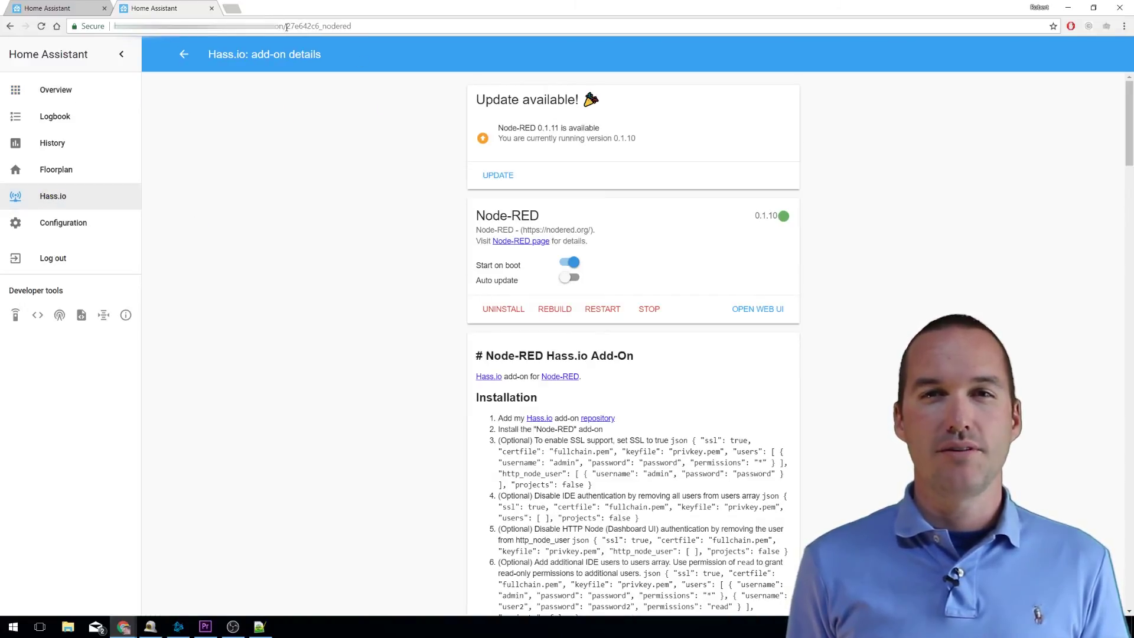
{"action": "left_click_drag", "start_coordinate": [287, 27], "coordinate": [442, 26]}
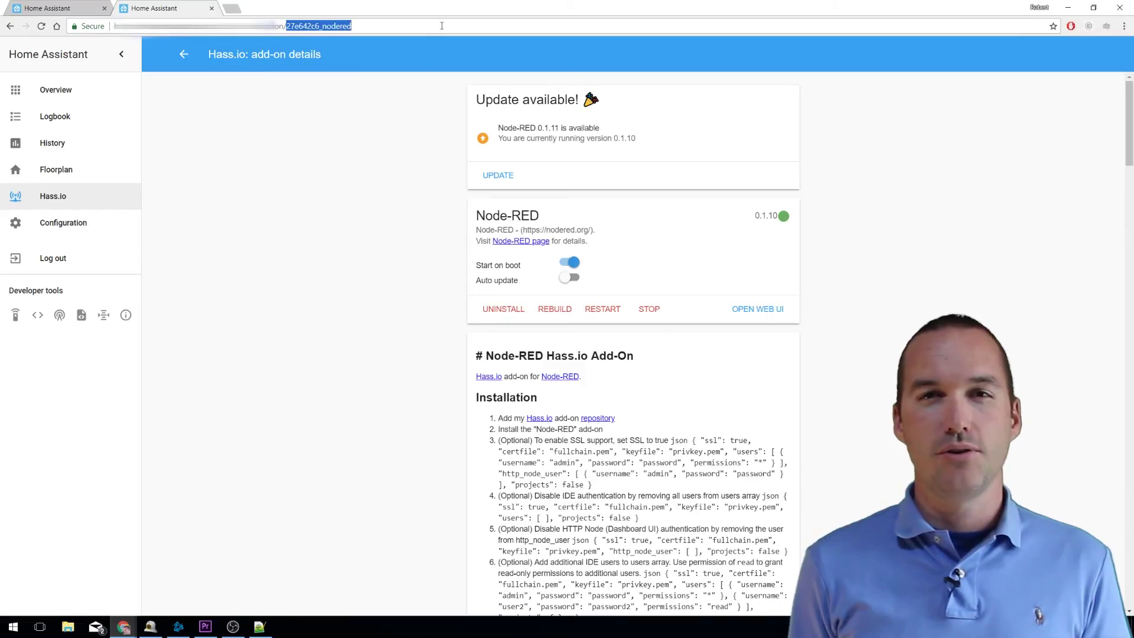
- Confirm the automation's service data restarts add-on 27e642c6_nodered, then go to Overview
{"action": "left_click", "coordinate": [28, 4]}
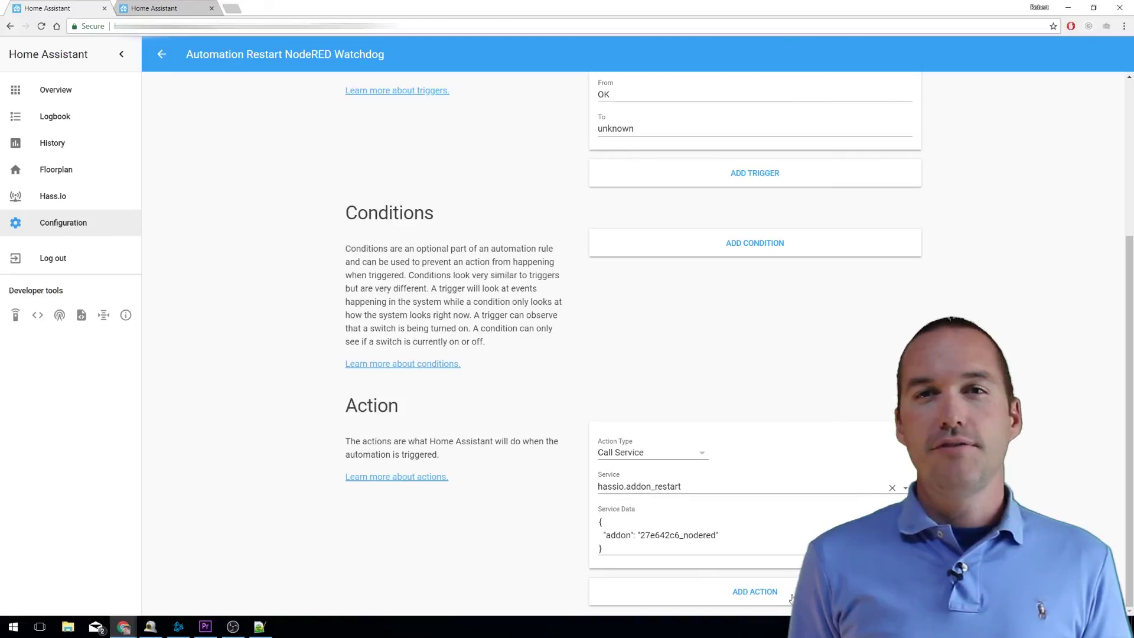
{"action": "left_click", "coordinate": [748, 548]}
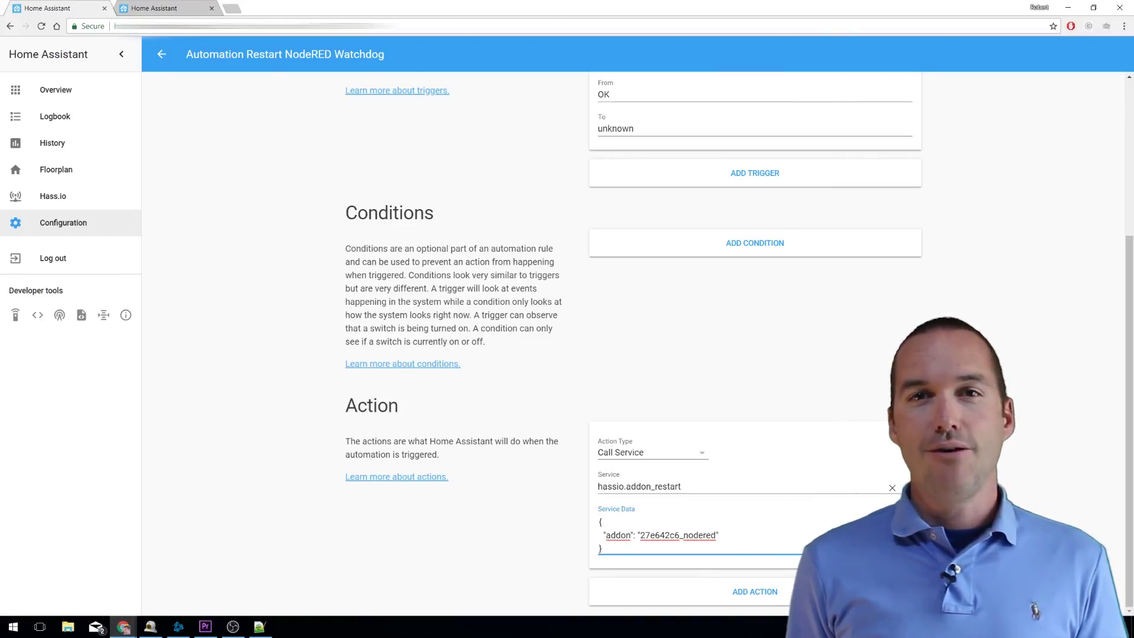
{"action": "left_click", "coordinate": [815, 460]}
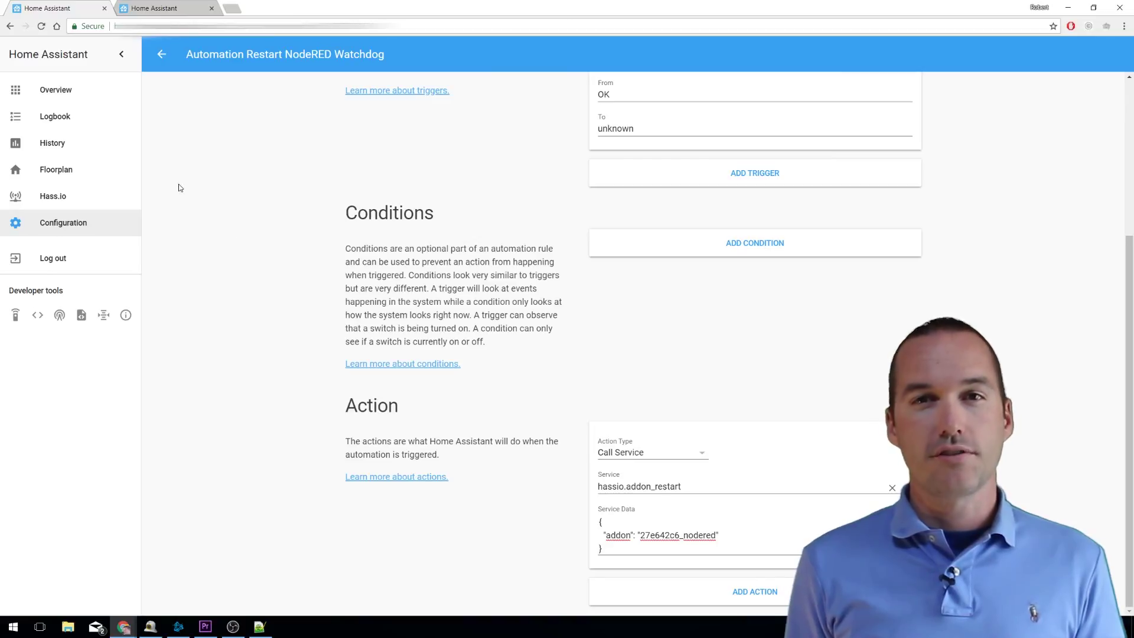
{"action": "left_click", "coordinate": [73, 90]}
- Open the nodeMCUs dashboard view and check Node RED's OK status history
{"action": "left_click", "coordinate": [272, 87]}
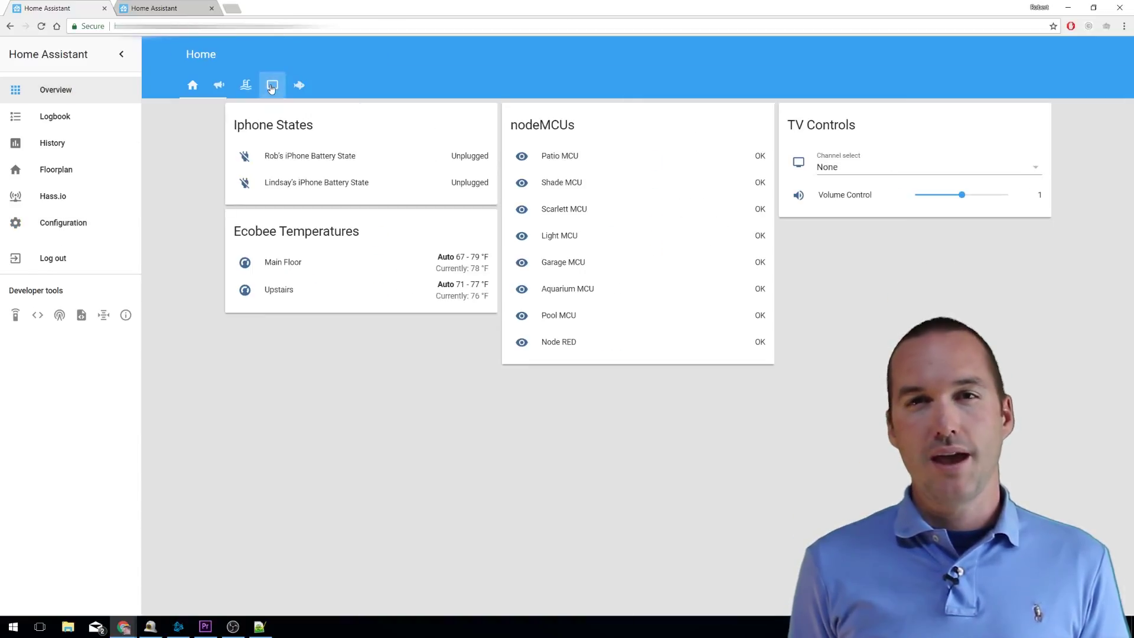
{"action": "left_click", "coordinate": [571, 348]}
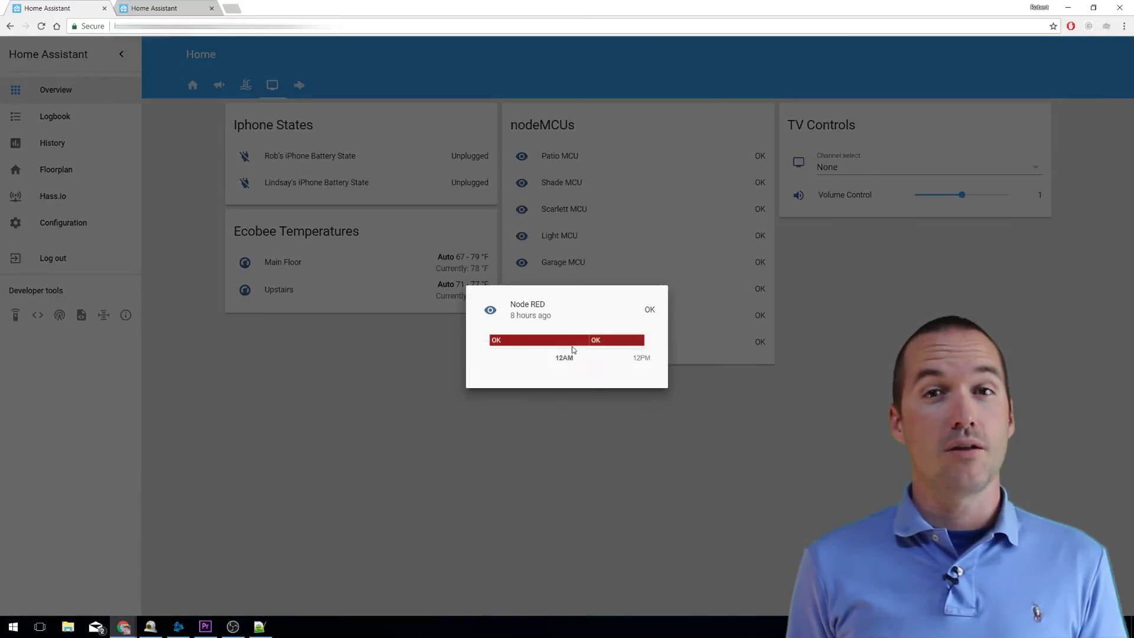
{"action": "mouse_move", "coordinate": [604, 348]}
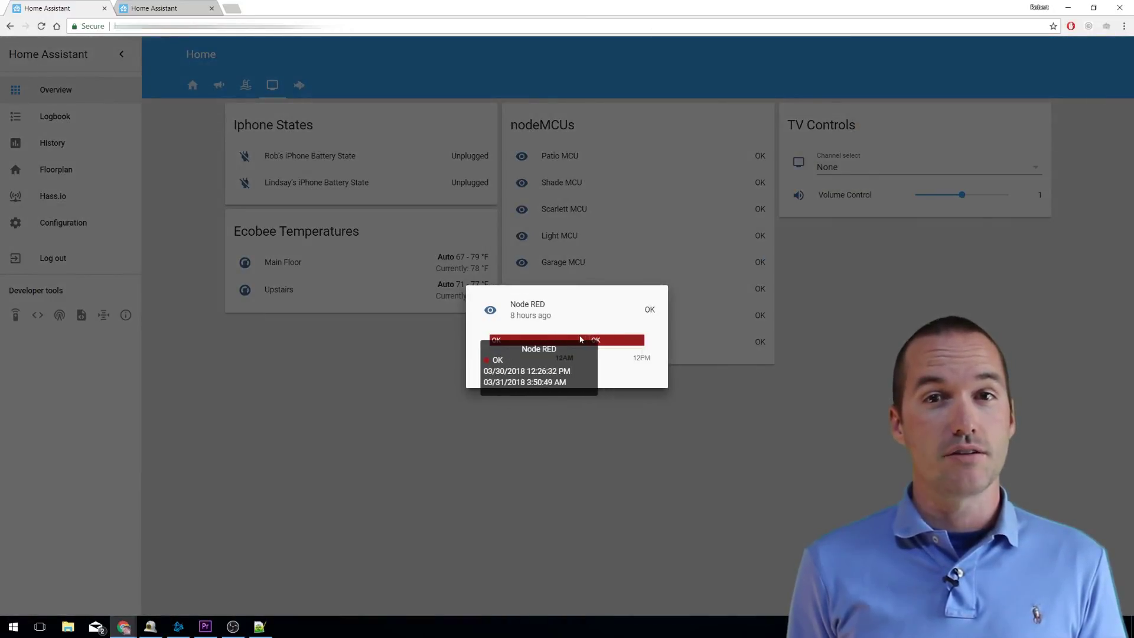
{"action": "left_click", "coordinate": [431, 368]}
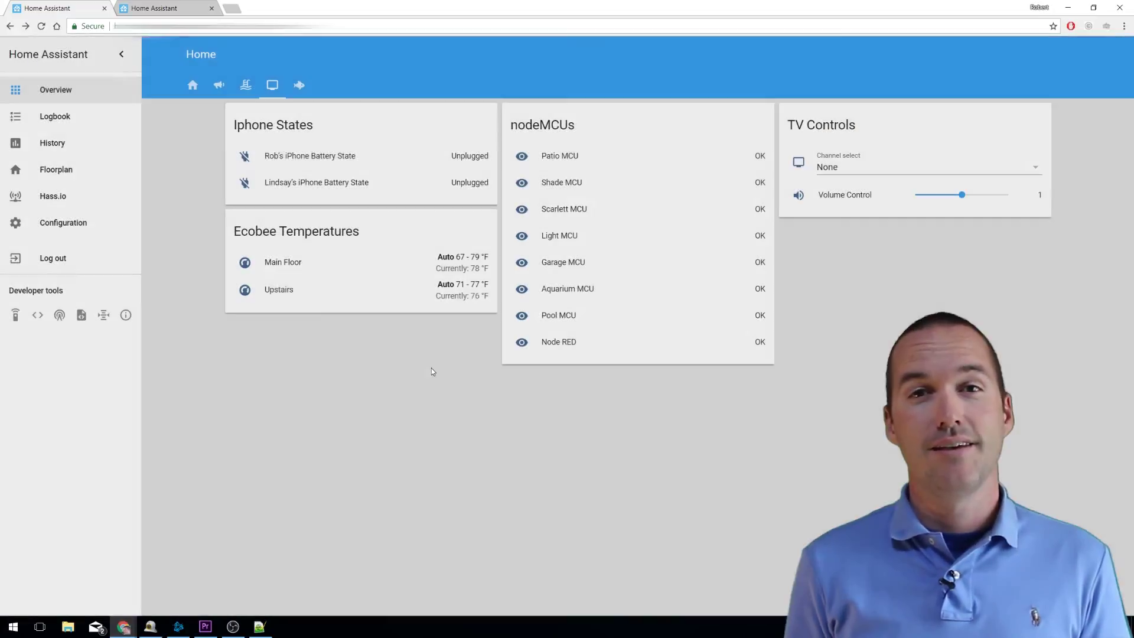